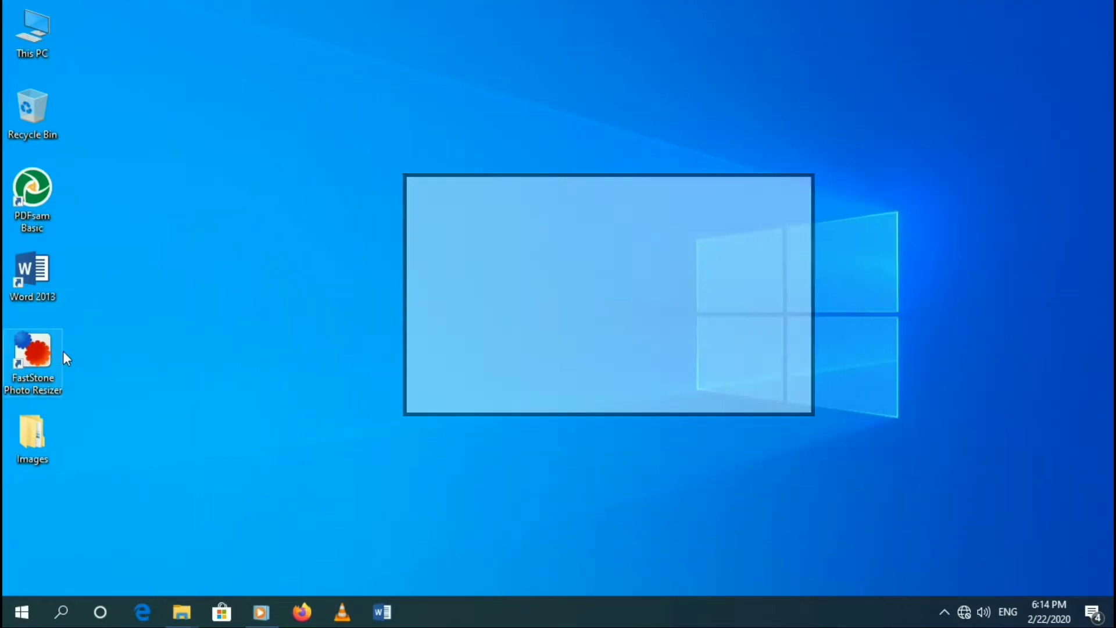
- Close the Images folder window so the desktop shows the FastStone Photo Resizer shortcut
double_click(56, 456)
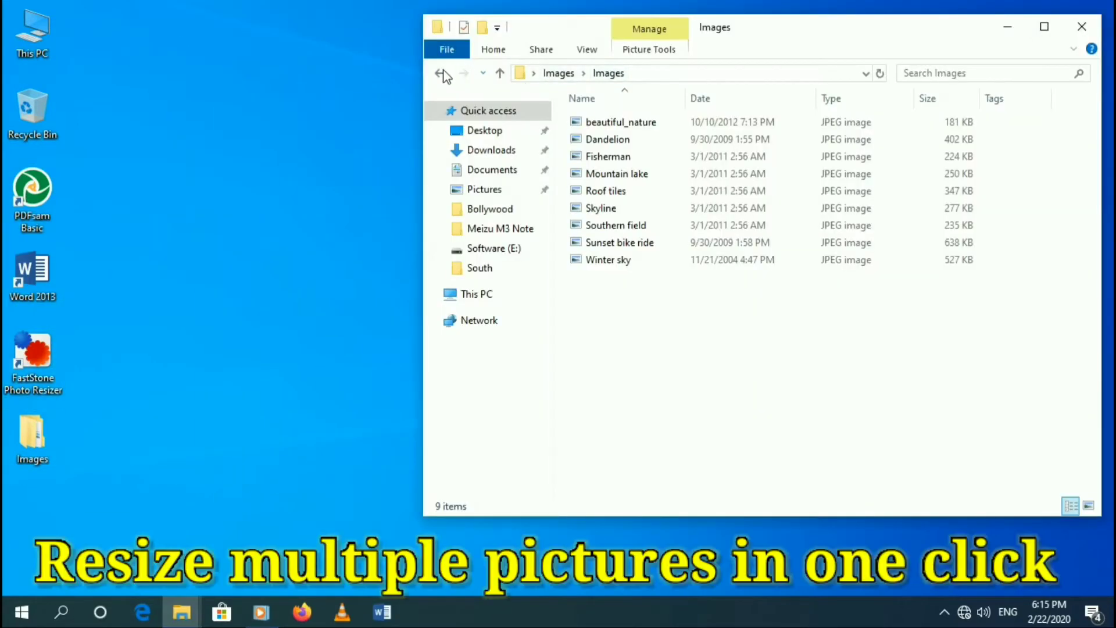
left_click(1081, 27)
left_click(504, 228)
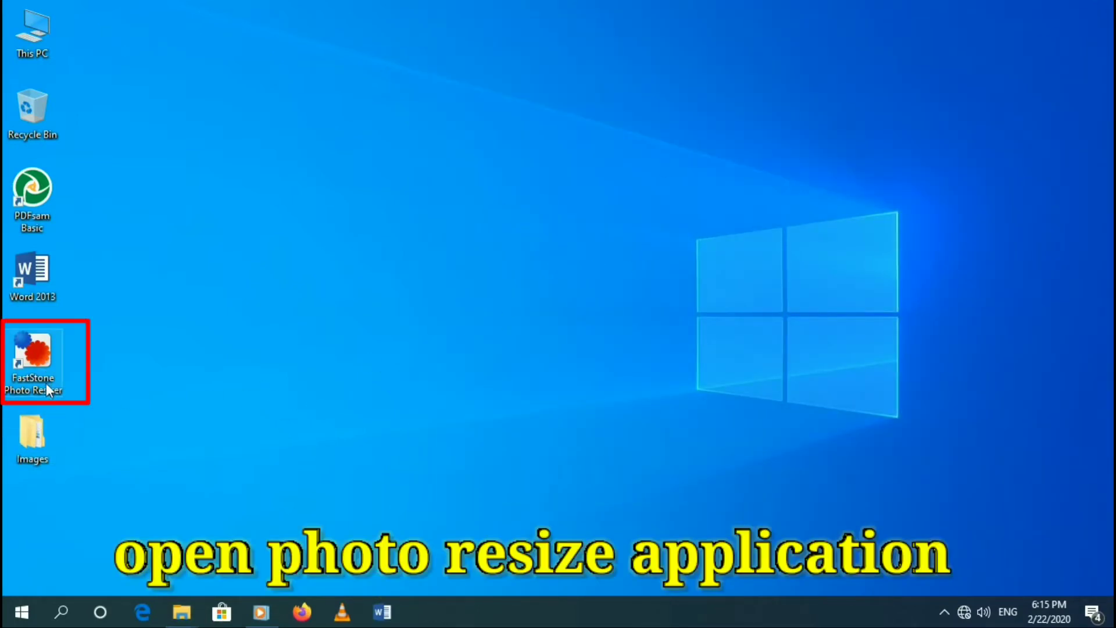
- Launch FastStone Photo Resizer and restore its window to a smaller, repositioned size
double_click(45, 359)
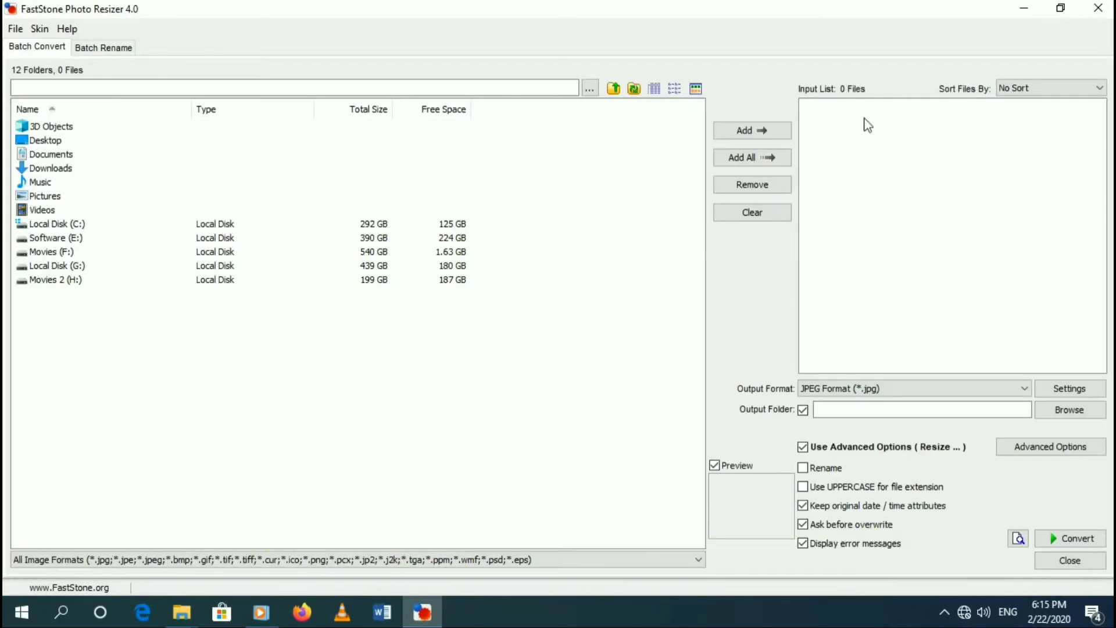
left_click(1060, 8)
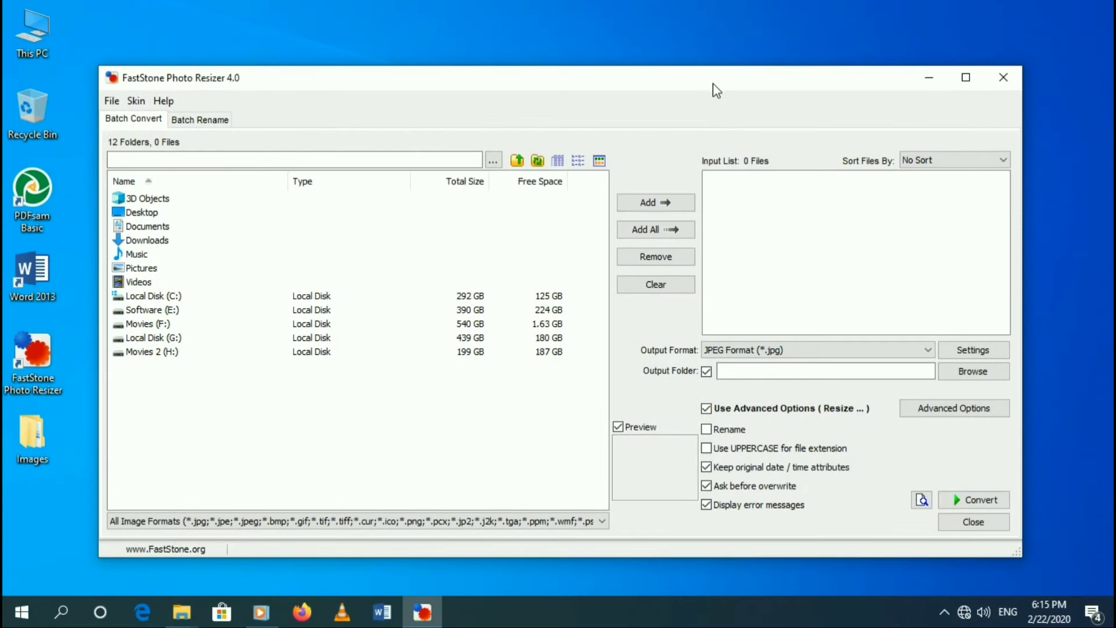
left_click_drag(714, 84, 743, 62)
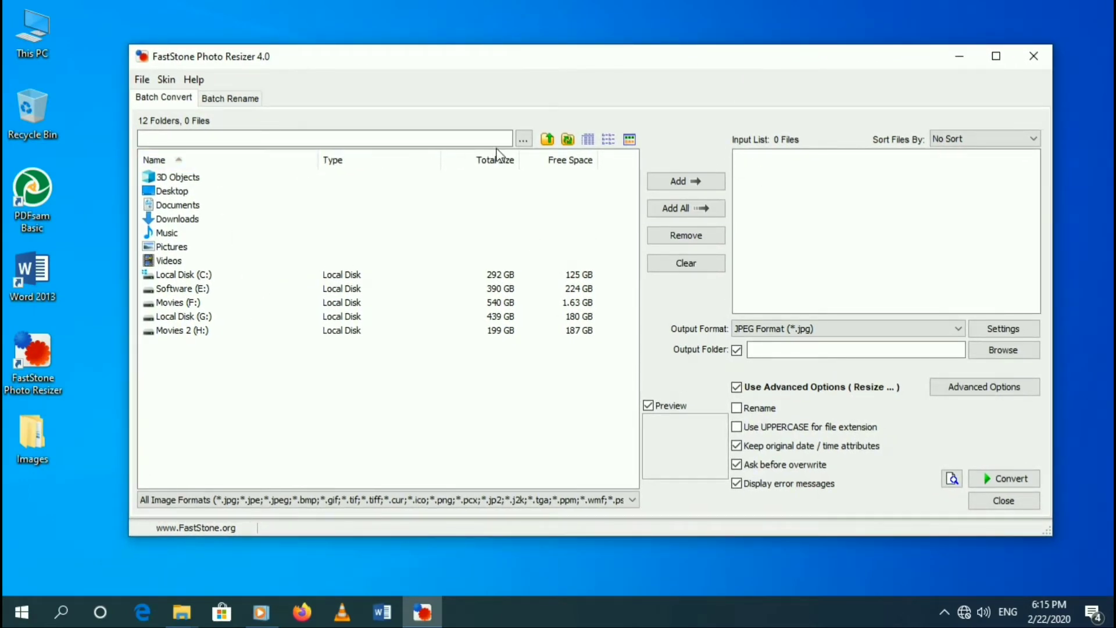
- Browse to Desktop > Images > Images and add all nine photos to the Input List
double_click(168, 193)
left_click(177, 180)
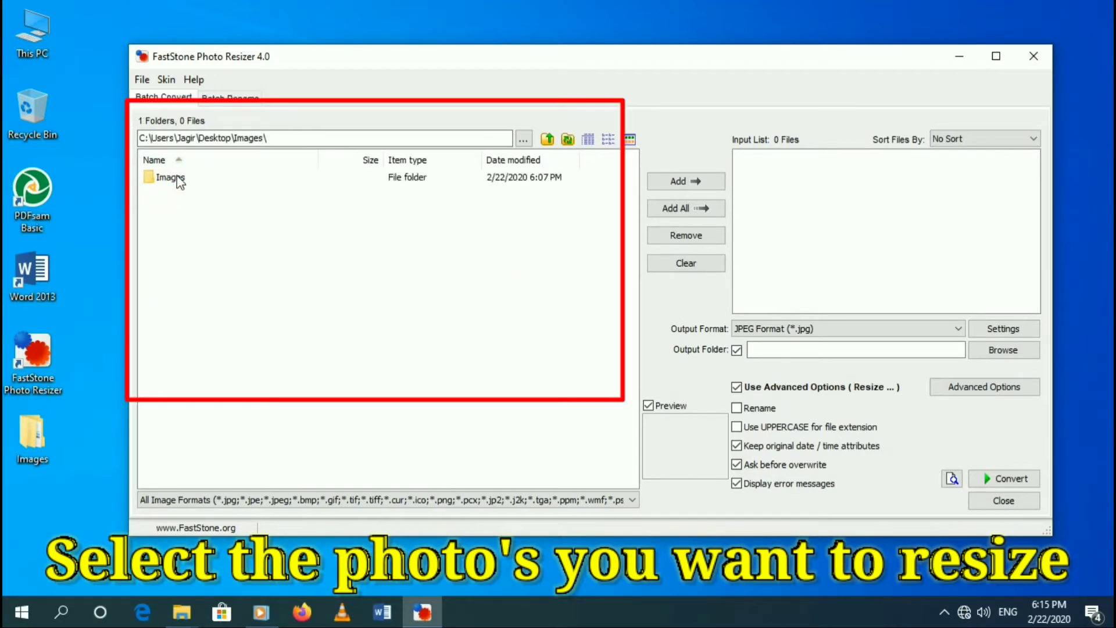
double_click(173, 177)
left_click(176, 204)
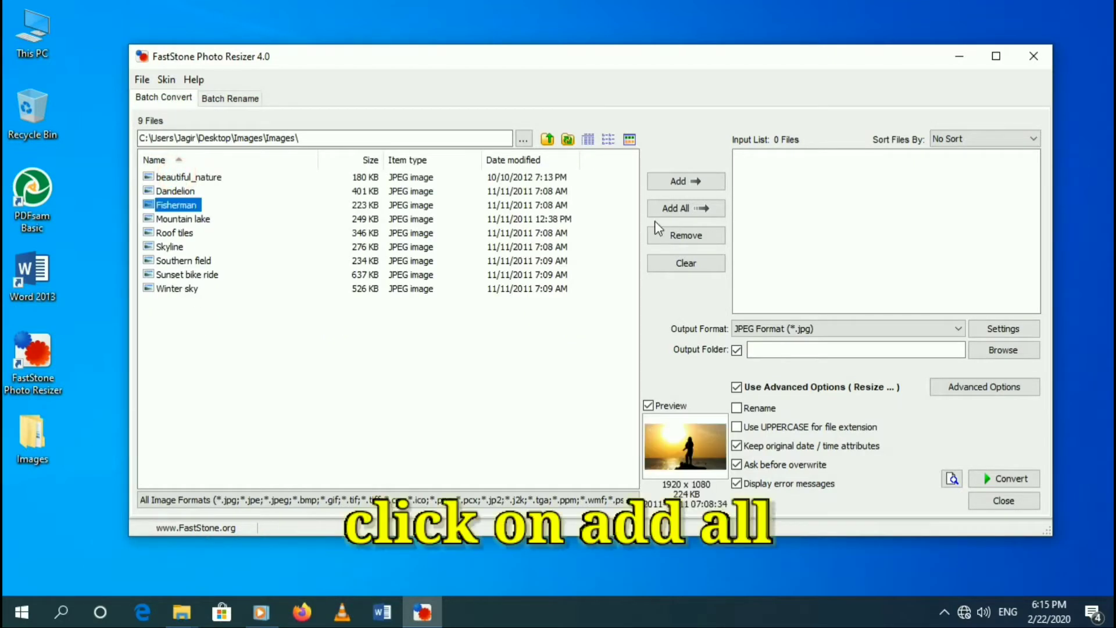
left_click(158, 396)
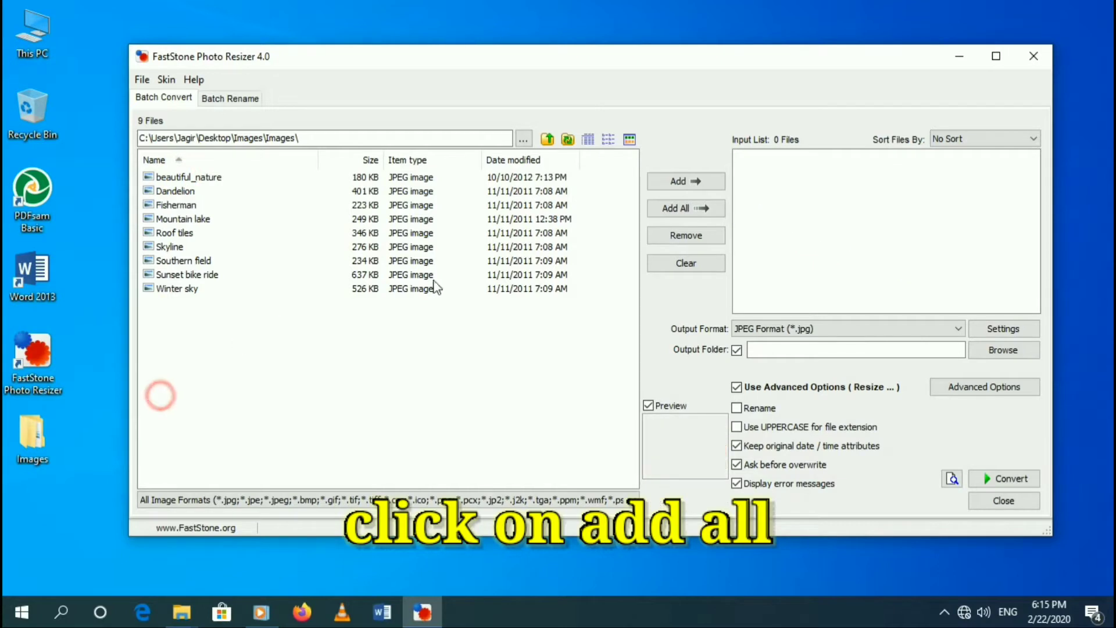
left_click(679, 209)
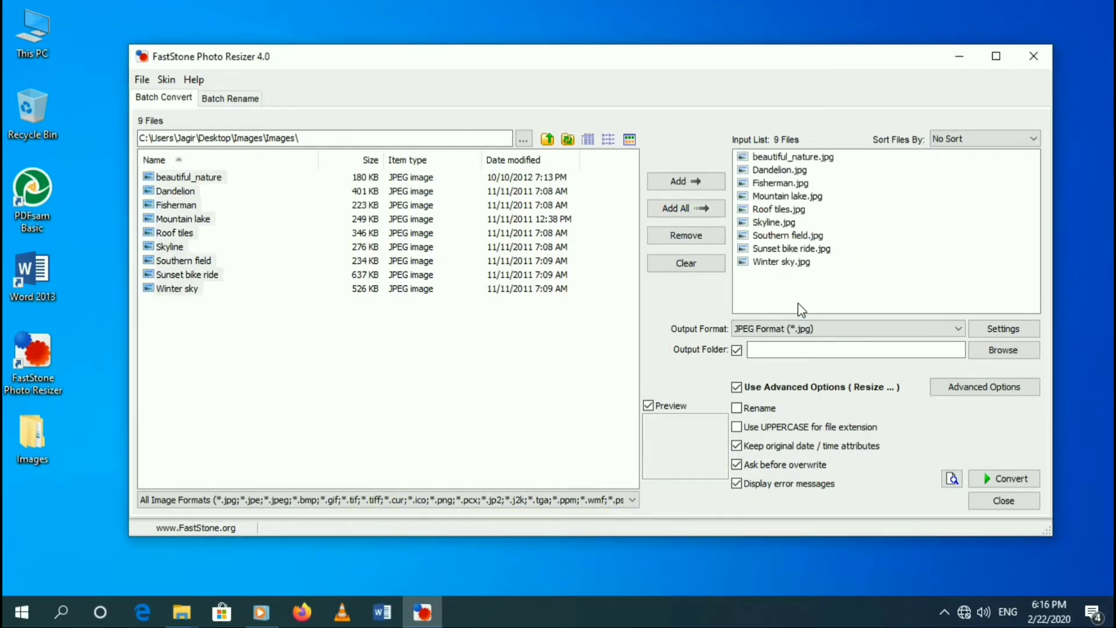
- Pick the 640 x 480 standard size in Advanced Options' Resize tab and confirm it
left_click(976, 388)
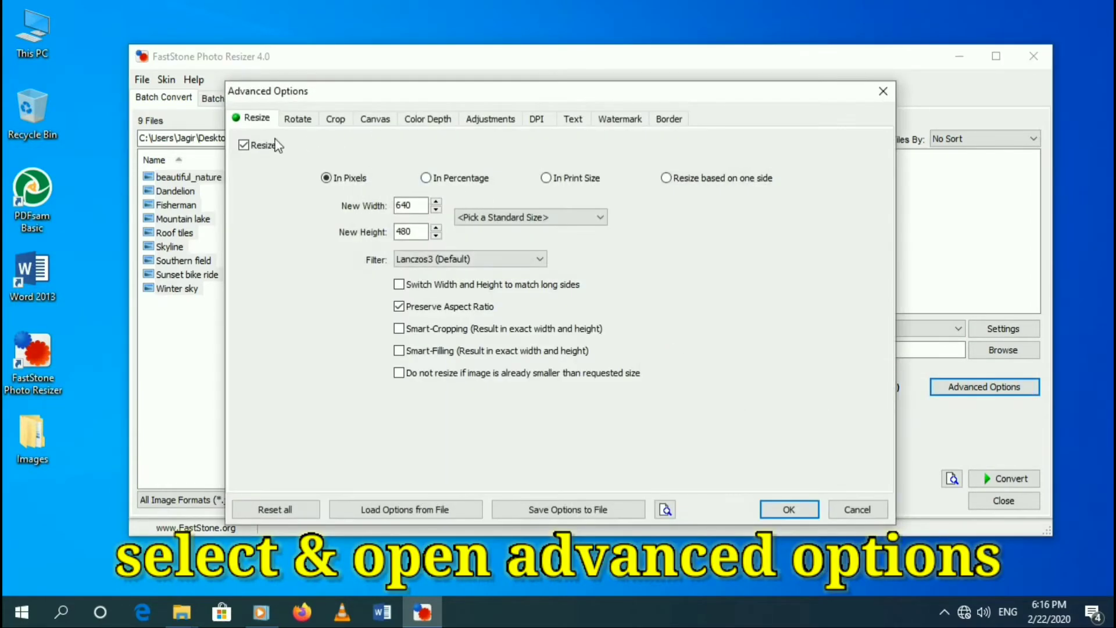
left_click(529, 217)
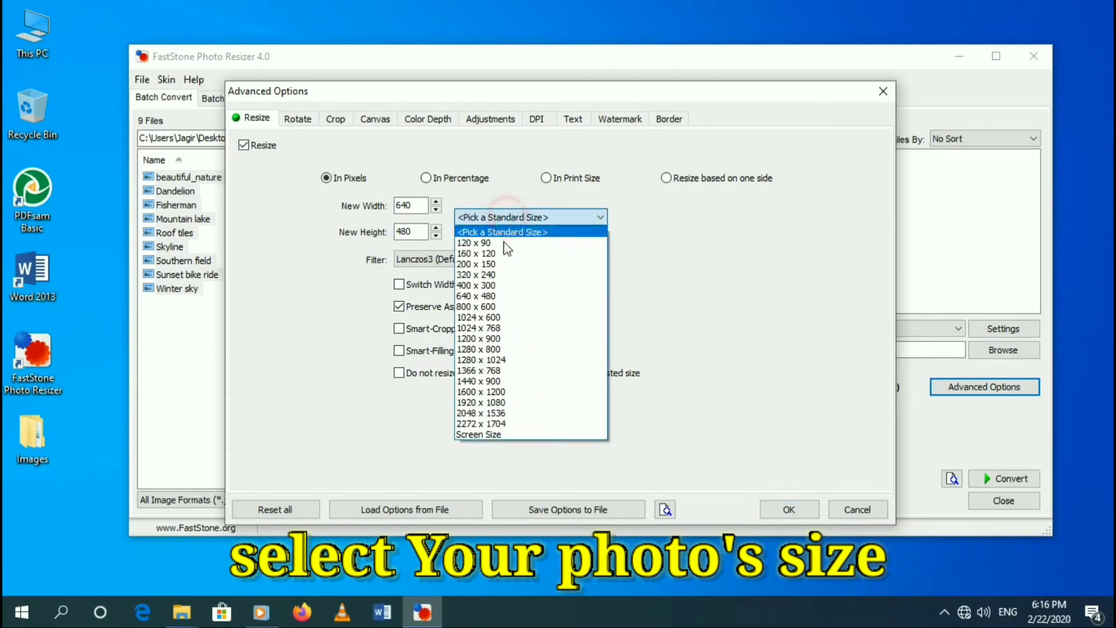
left_click(501, 297)
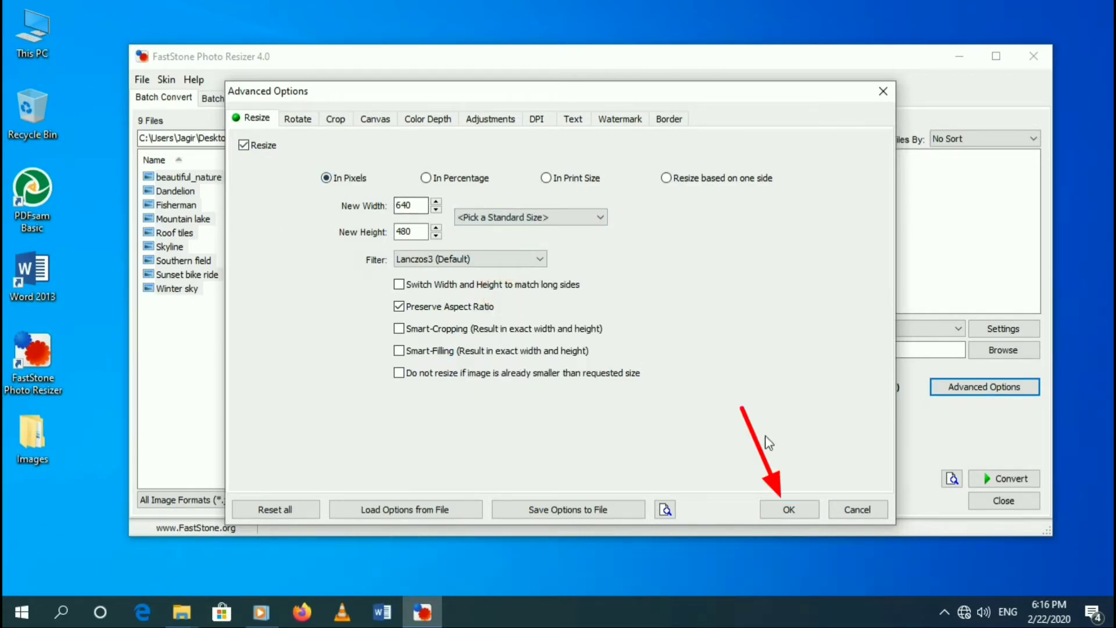
left_click(778, 508)
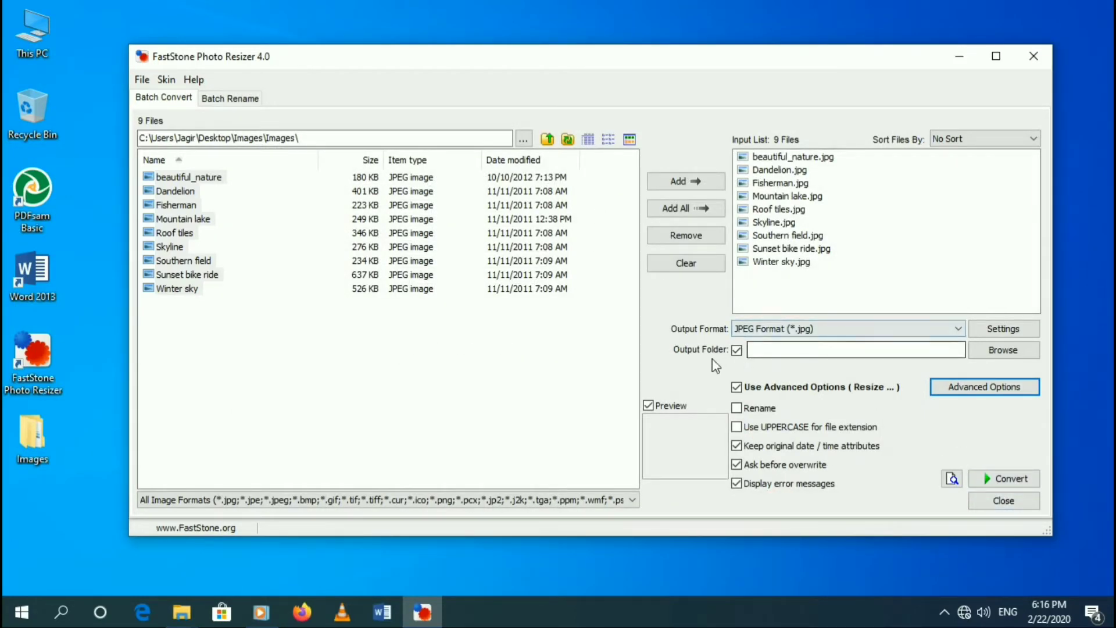
- Create a 'Resized' folder inside Images and set it as the output folder
left_click(1005, 351)
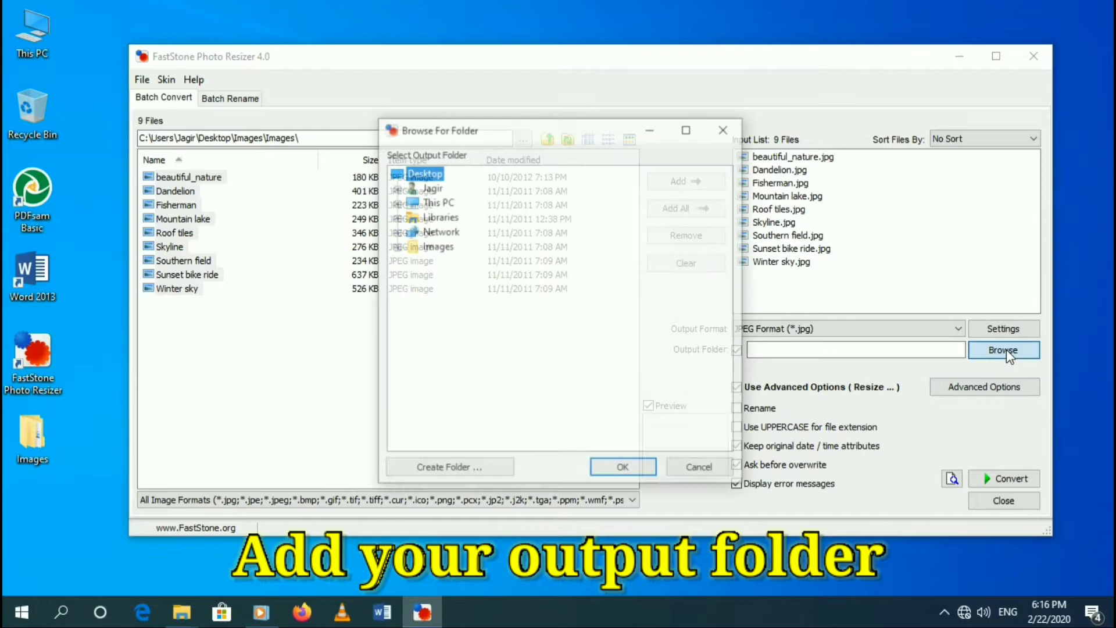
left_click(395, 246)
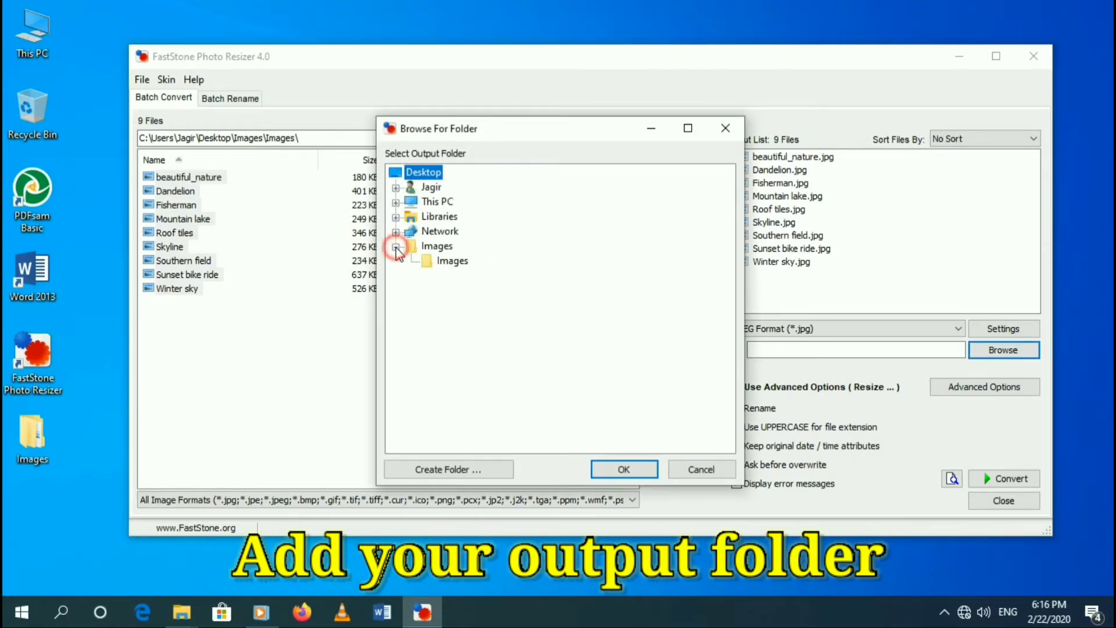
left_click(445, 262)
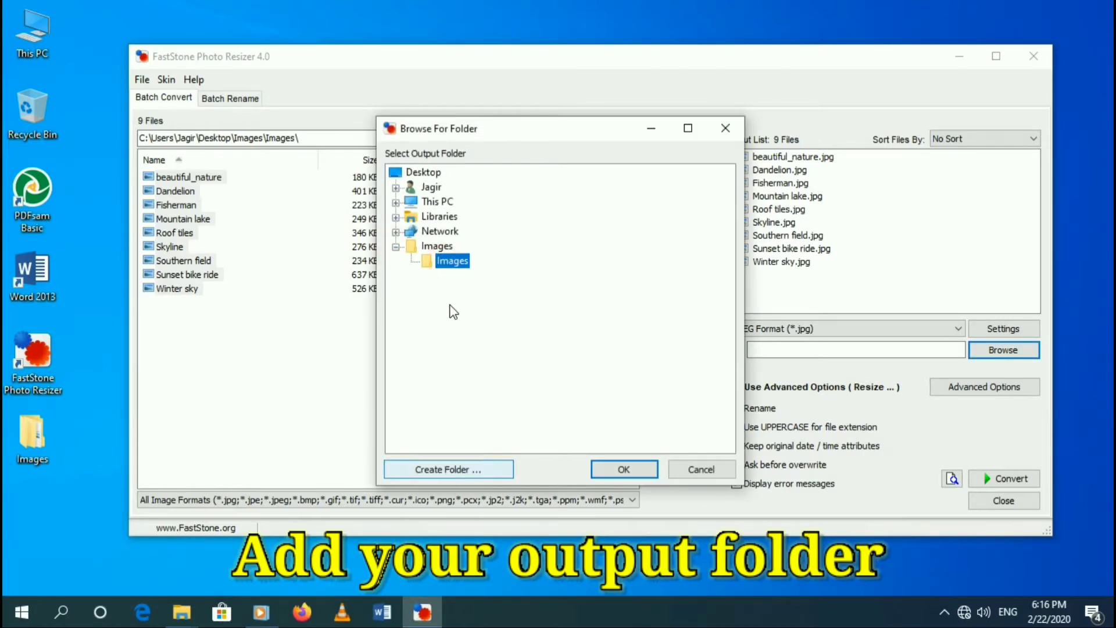
left_click(414, 247)
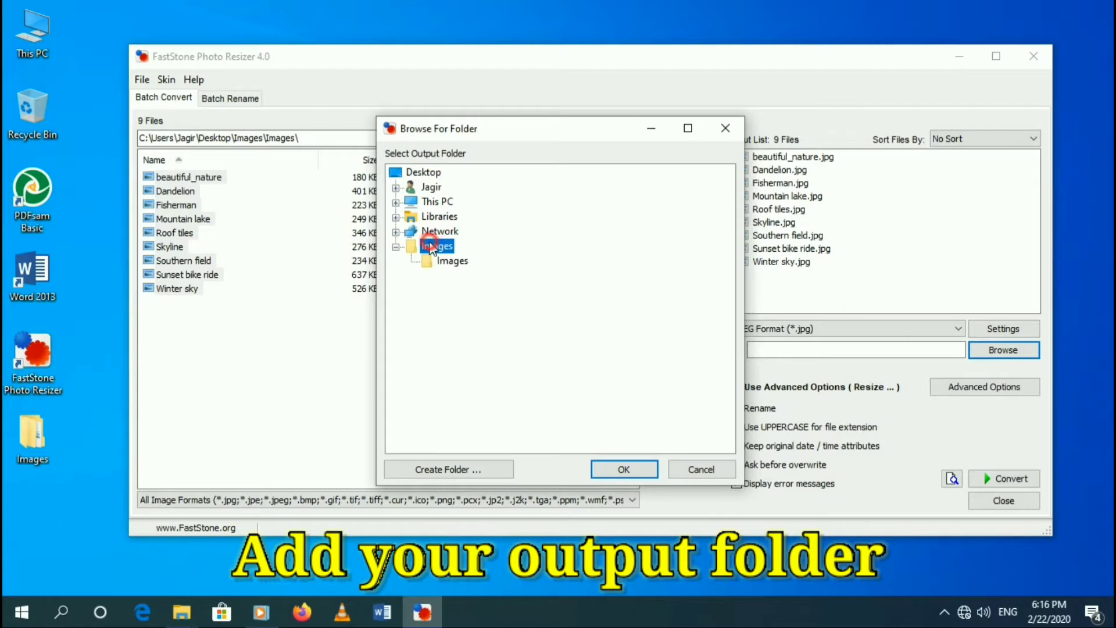
left_click(440, 467)
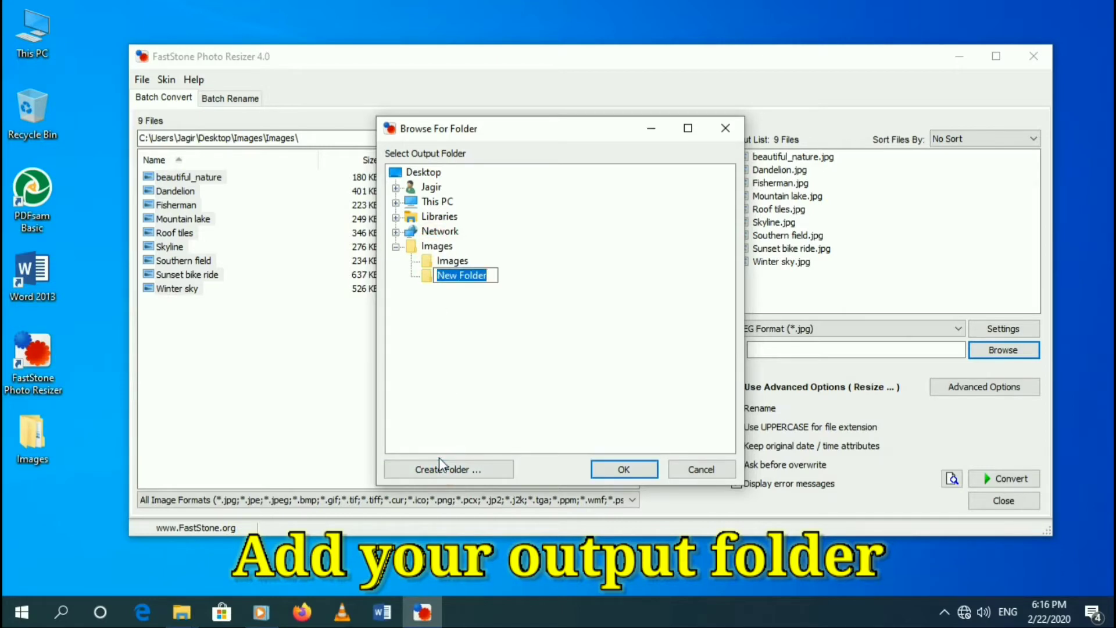
type("Resiz")
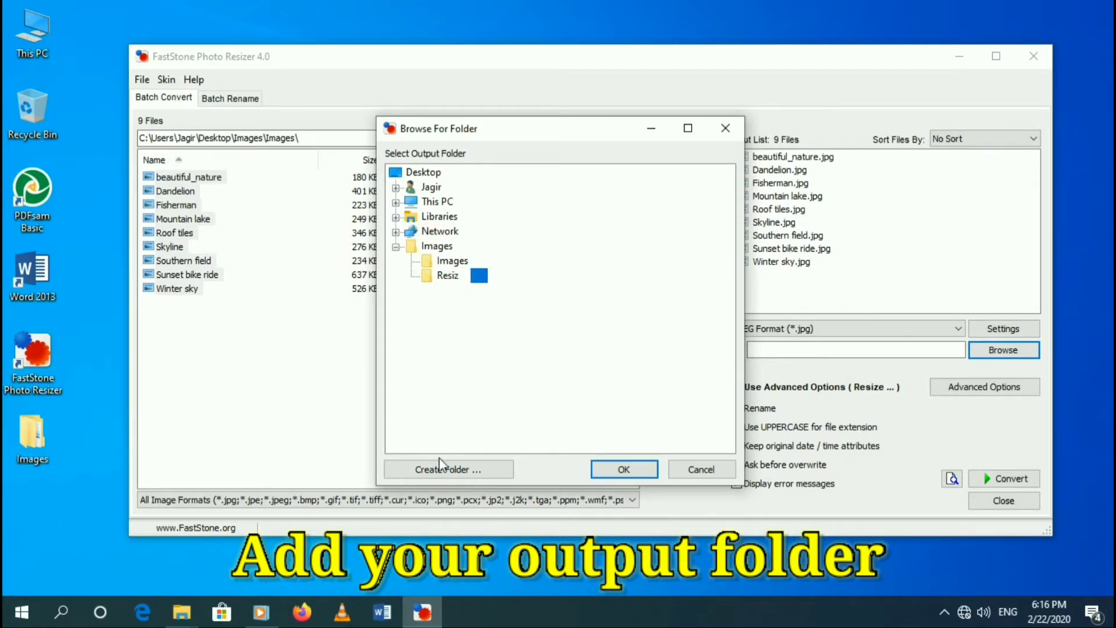
type("ed")
key("Return")
key("Return")
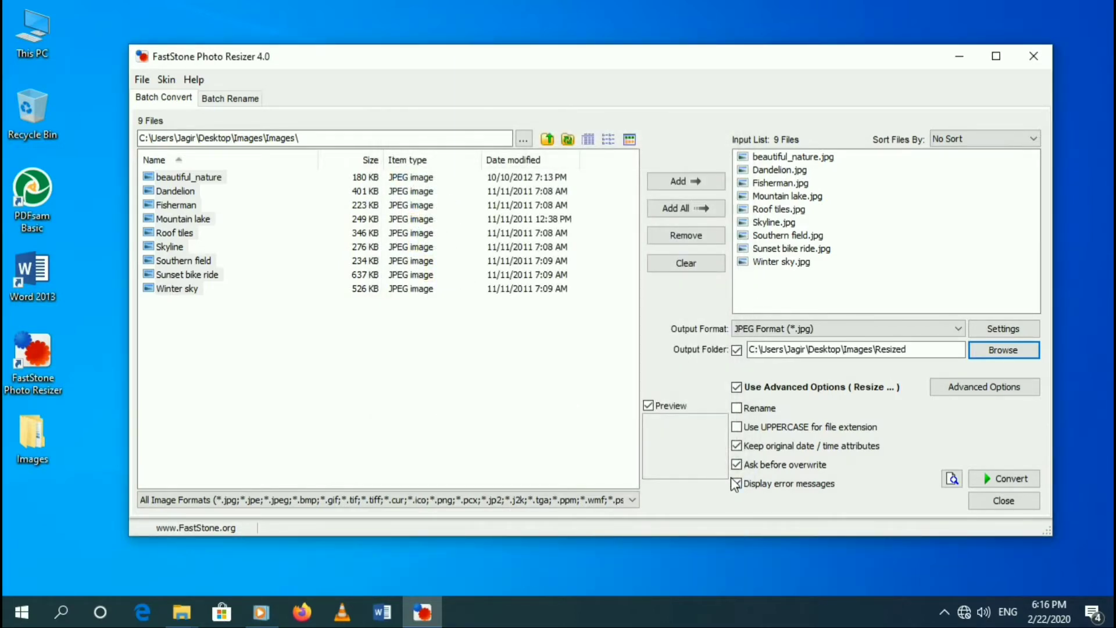
- Convert the nine photos, shrinking 3,077 KB to 859 KB, then close FastStone Photo Resizer
left_click(1003, 478)
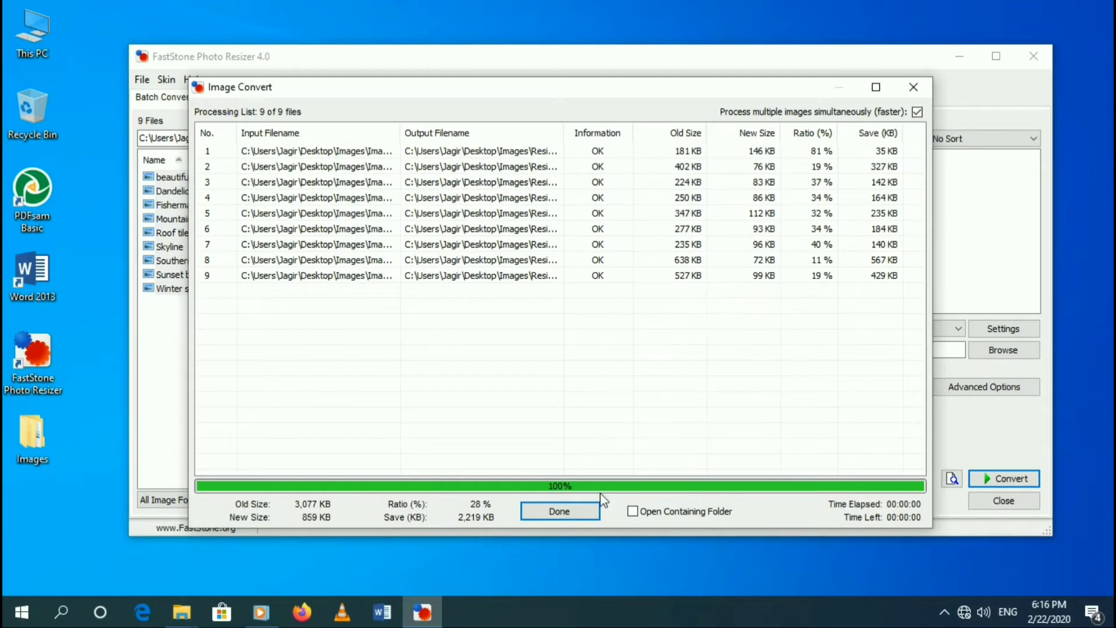
left_click(567, 509)
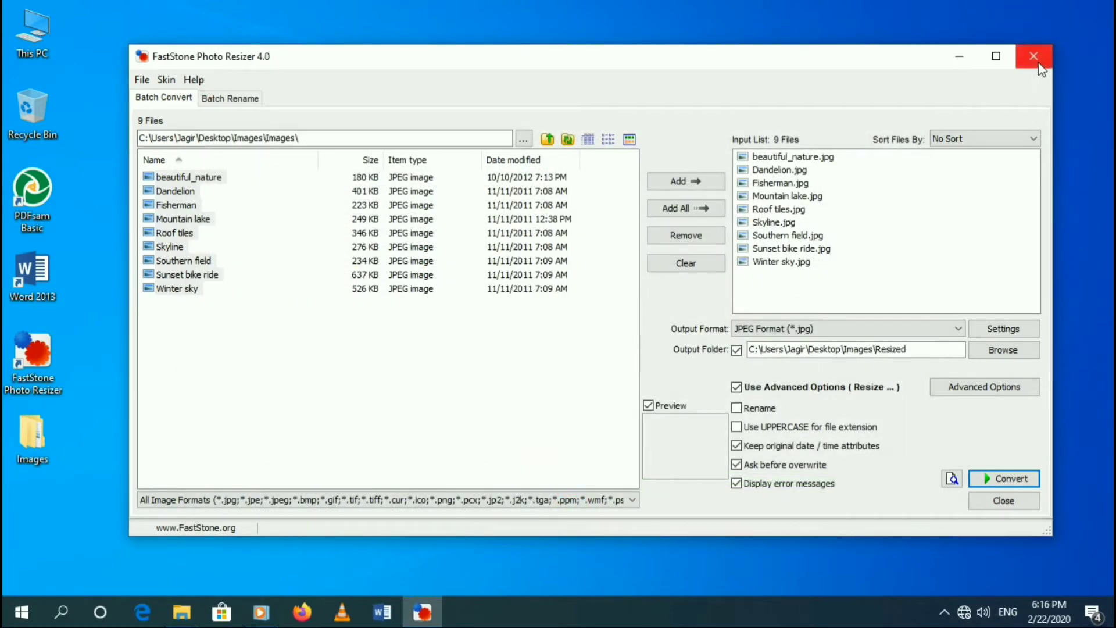
left_click(988, 504)
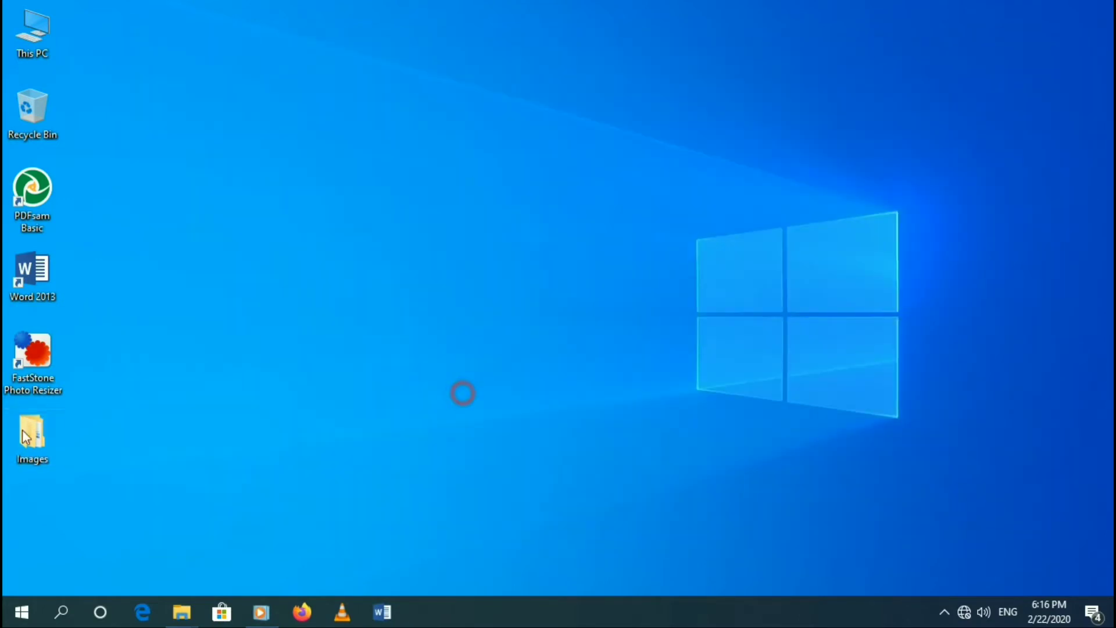
- Open Images > Resized to view the nine resized JPEGs of 72–146 KB each
double_click(29, 440)
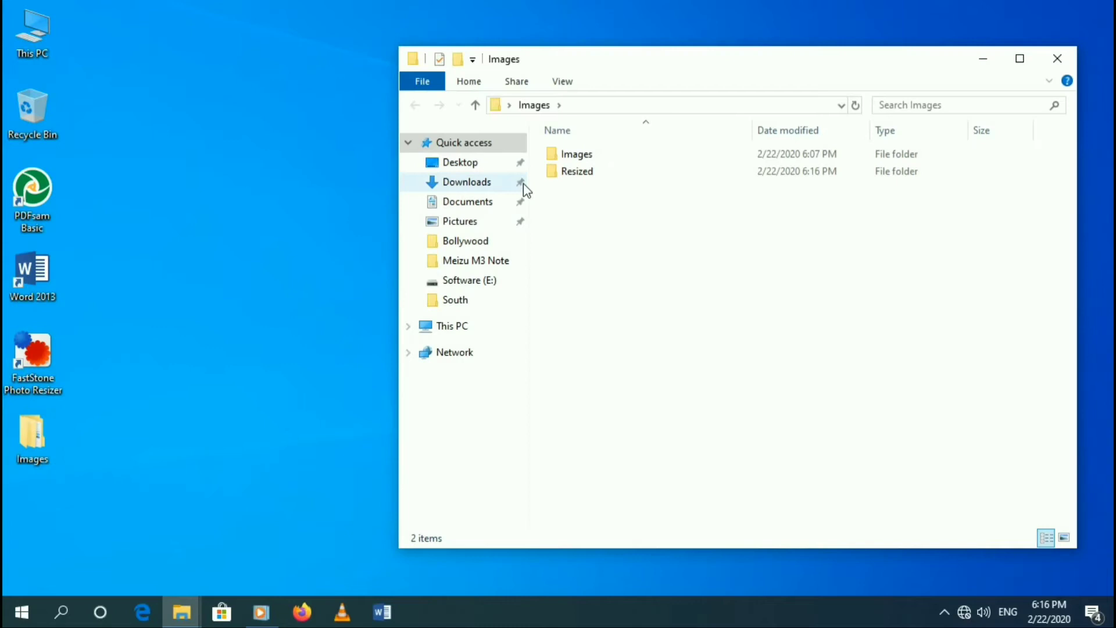
double_click(599, 202)
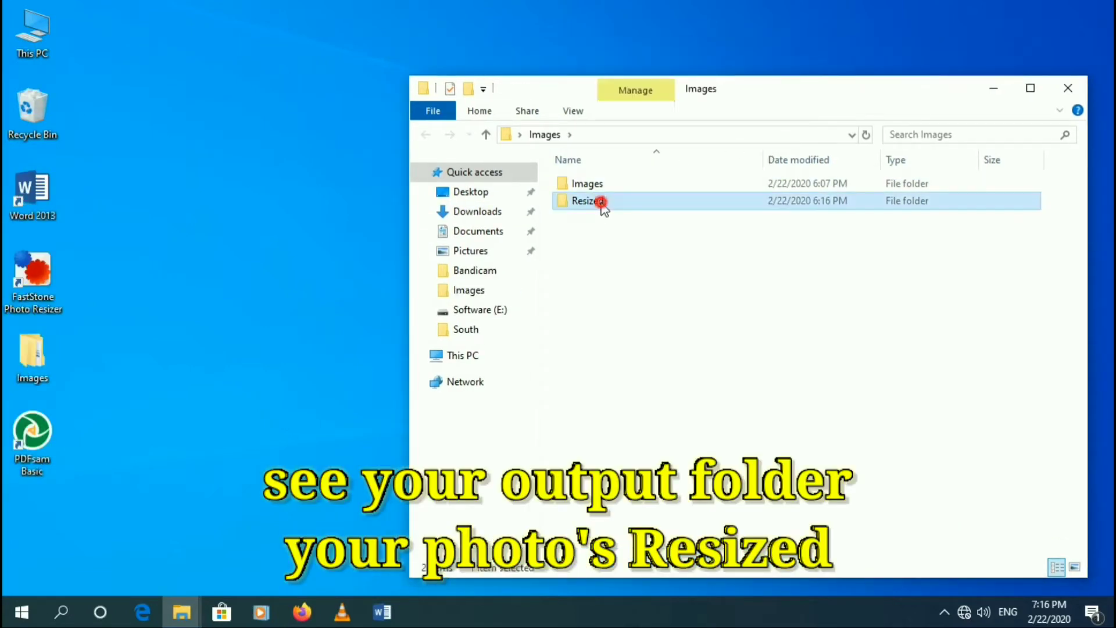
left_click_drag(825, 99, 838, 104)
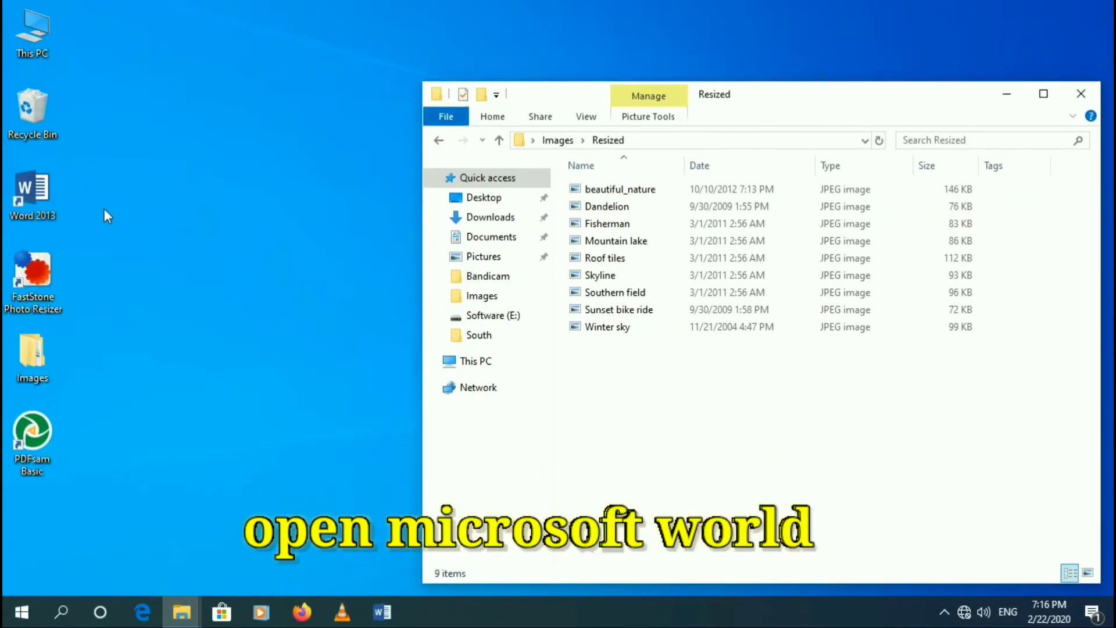
left_click(44, 190)
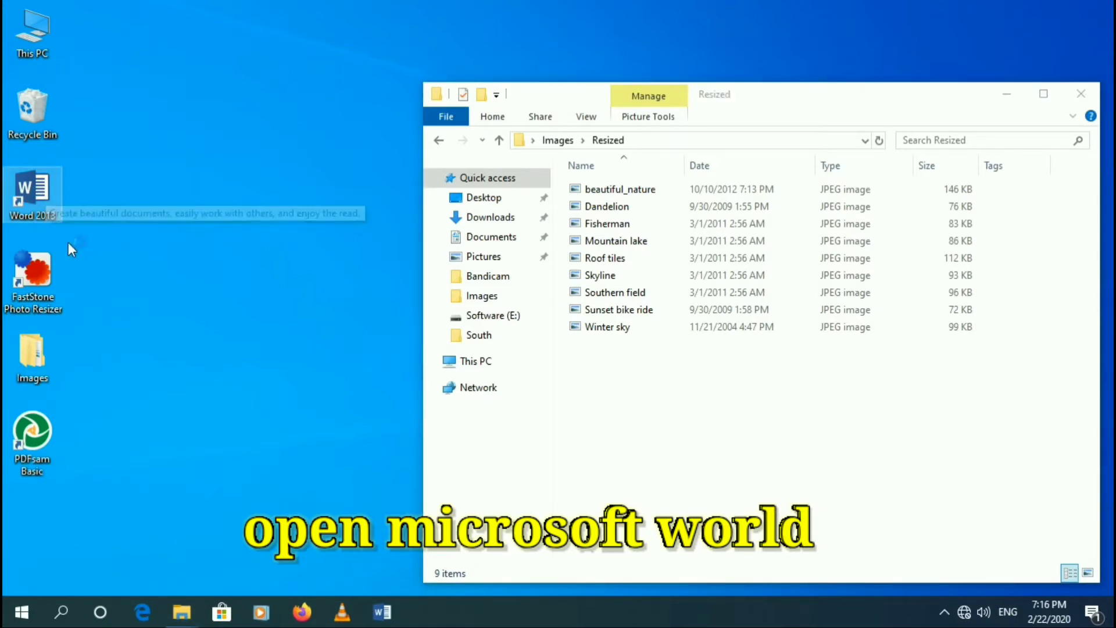
- Start a blank Word document and drag all nine resized photos from Resized into it
key("Return")
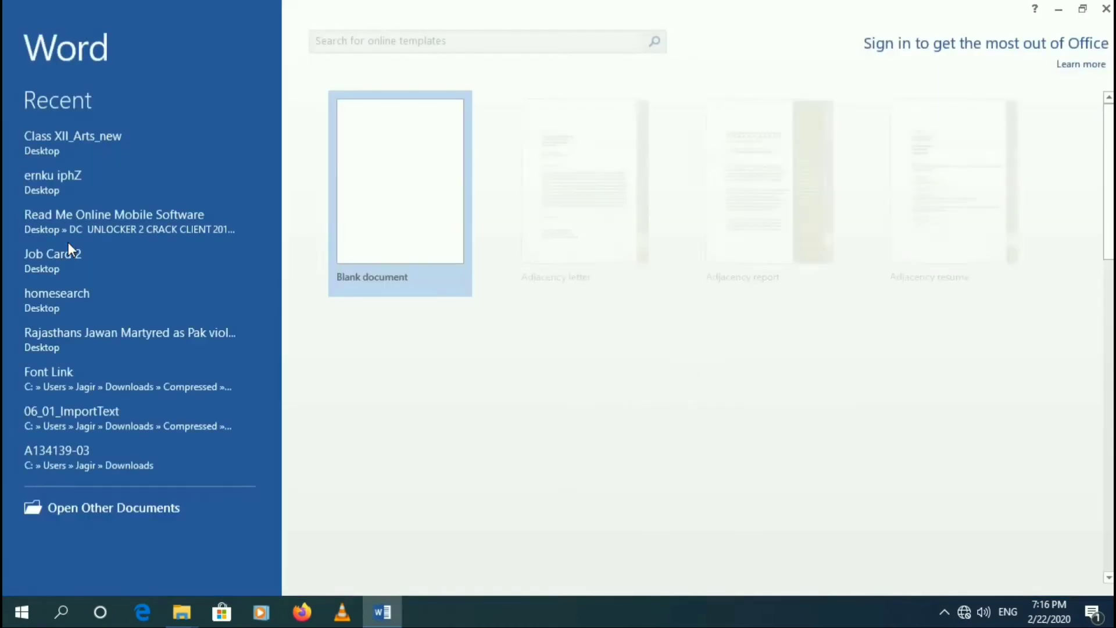
left_click(417, 160)
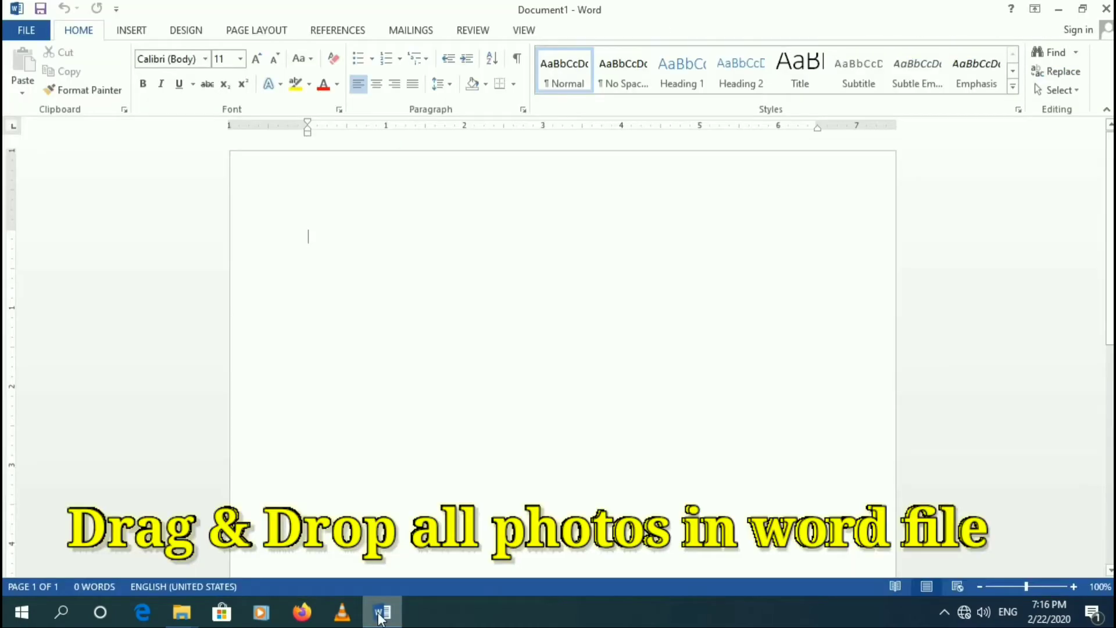
left_click(381, 613)
left_click_drag(672, 374, 394, 252)
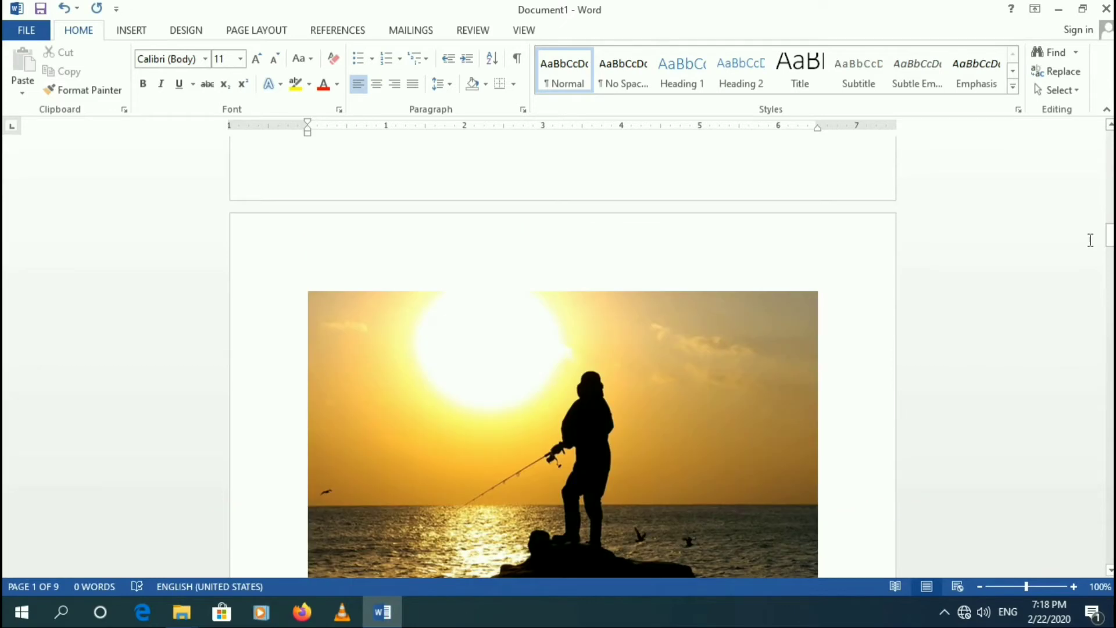
left_click_drag(1090, 241, 1092, 156)
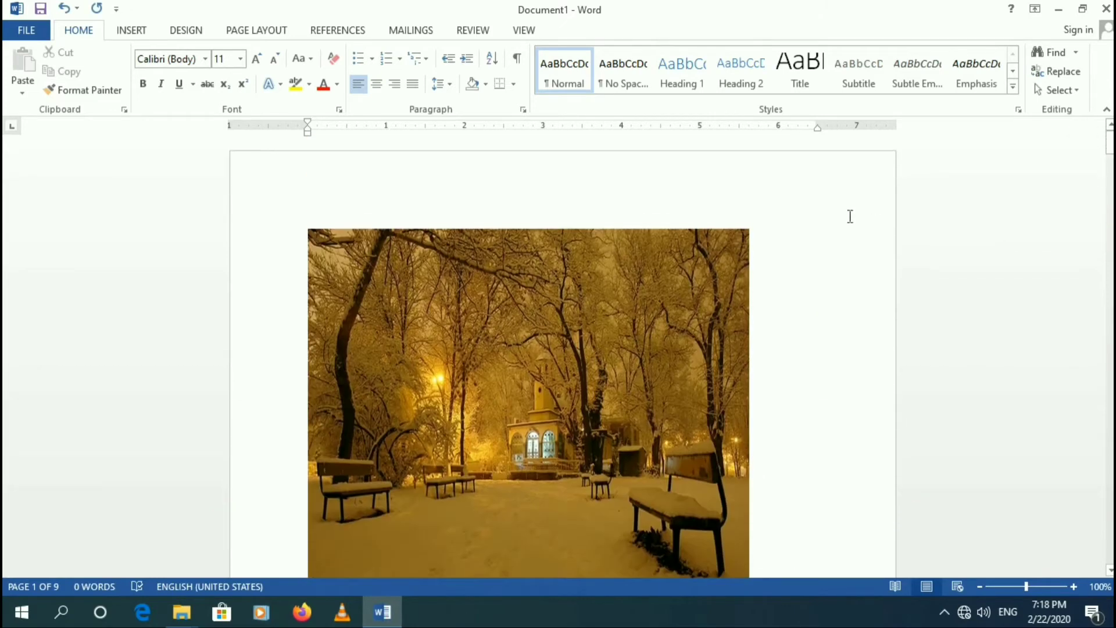
- Scroll through the nine pages to check each photo sits on its own page
scroll(849, 217, "down", 2)
scroll(699, 292, "down", 5)
scroll(699, 291, "up", 5)
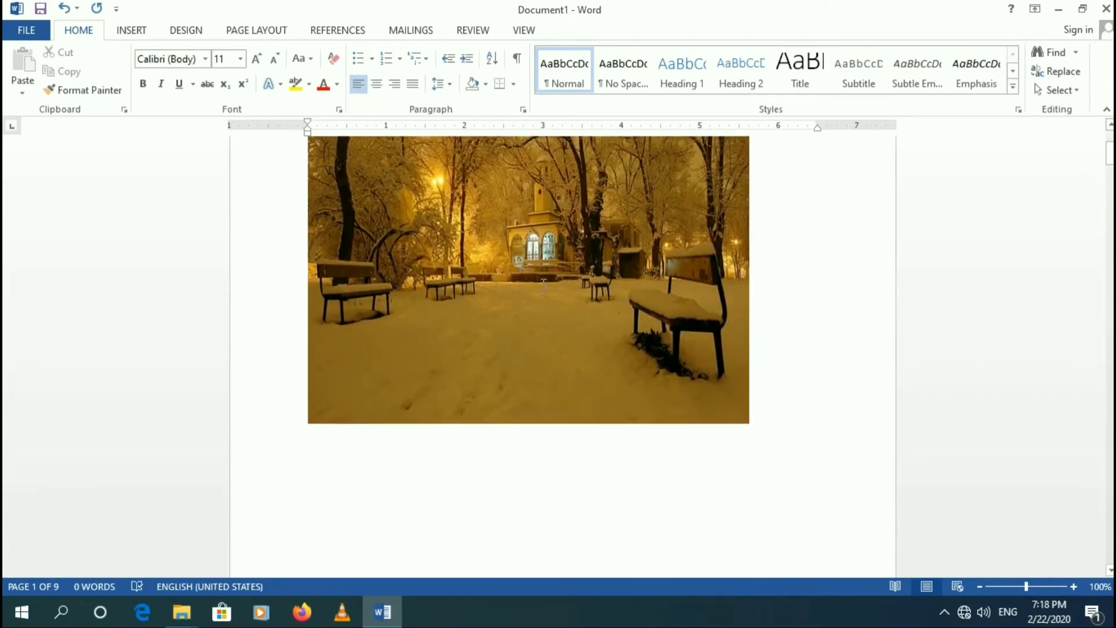
scroll(775, 428, "down", 15)
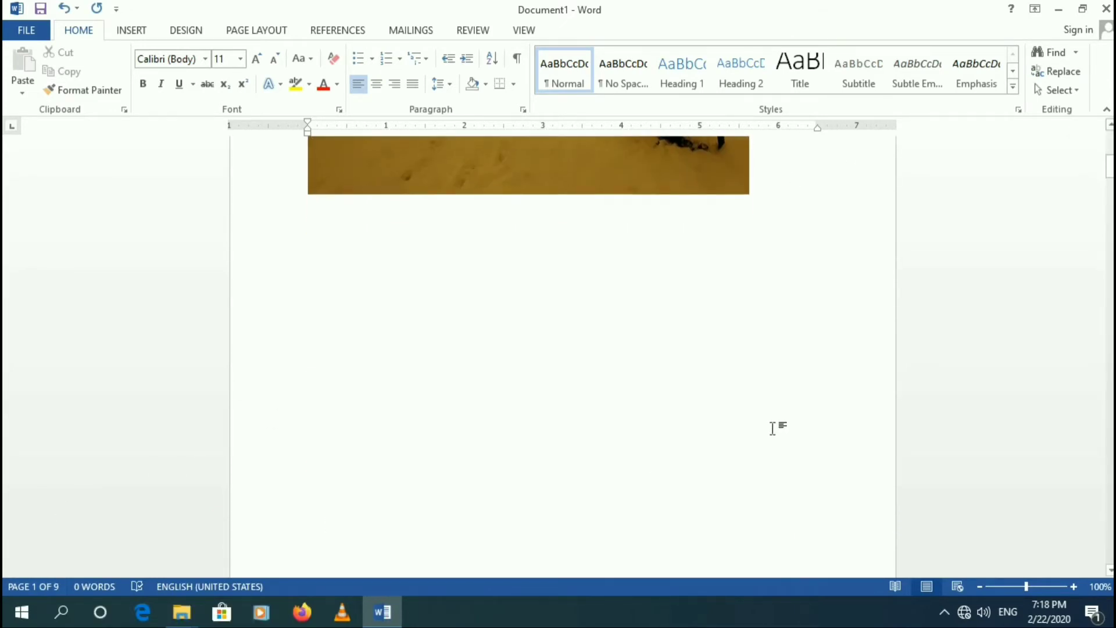
scroll(761, 457, "down", 15)
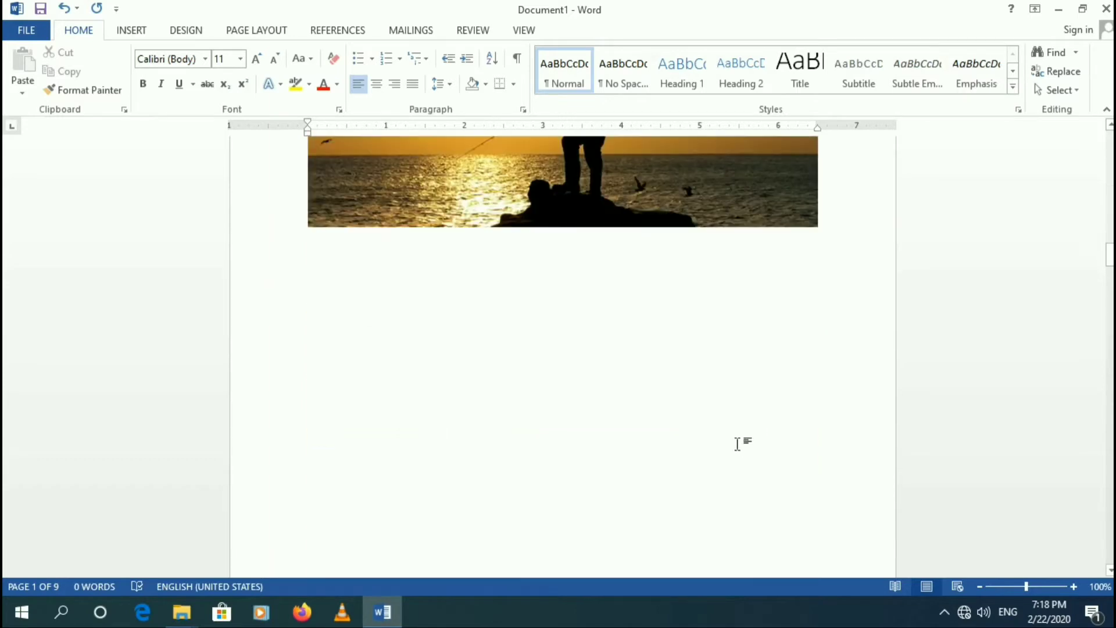
scroll(737, 444, "down", 15)
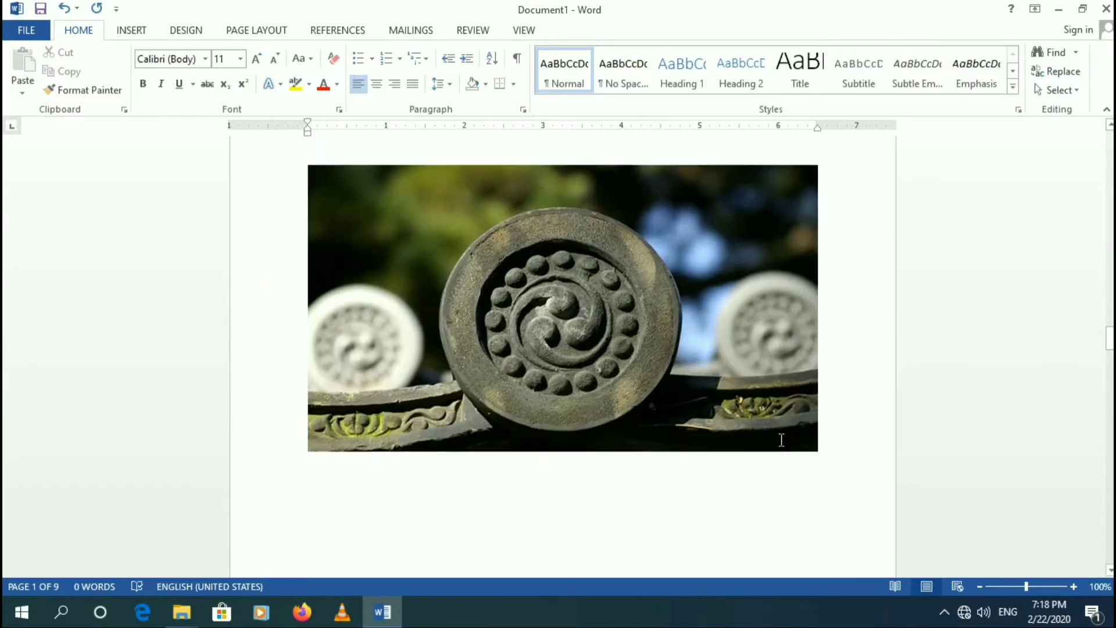
scroll(789, 439, "down", 15)
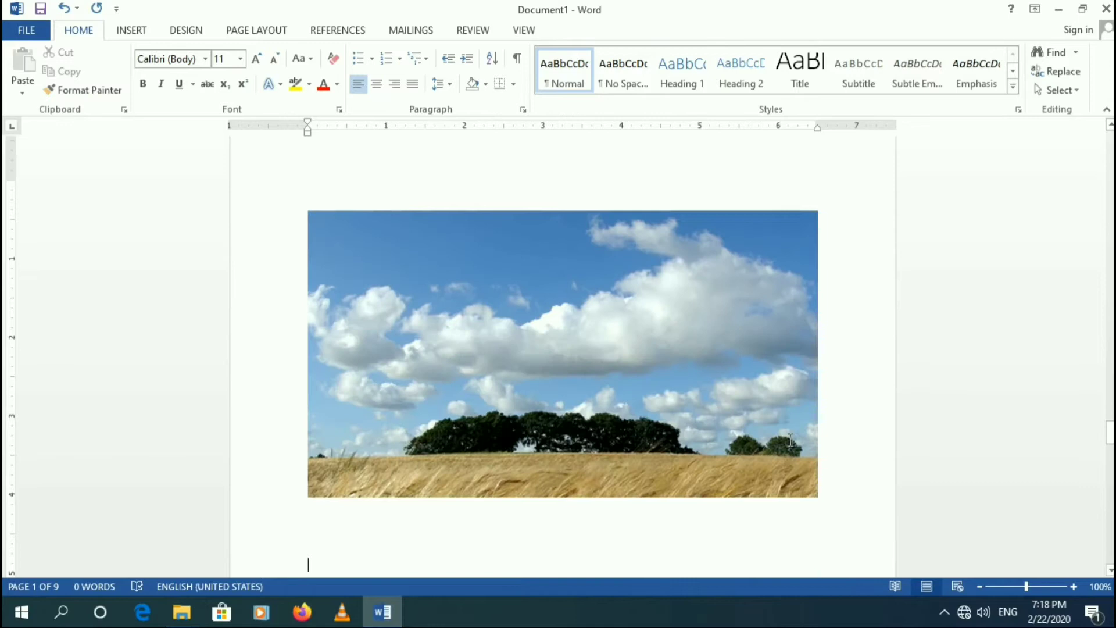
scroll(791, 442, "down", 15)
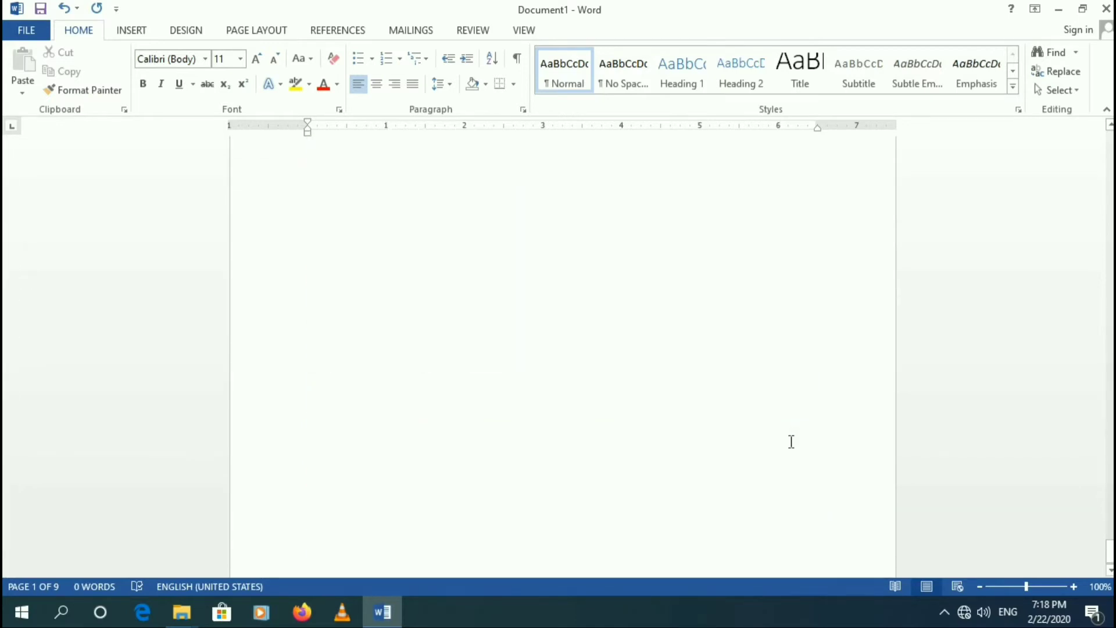
scroll(791, 442, "up", 10)
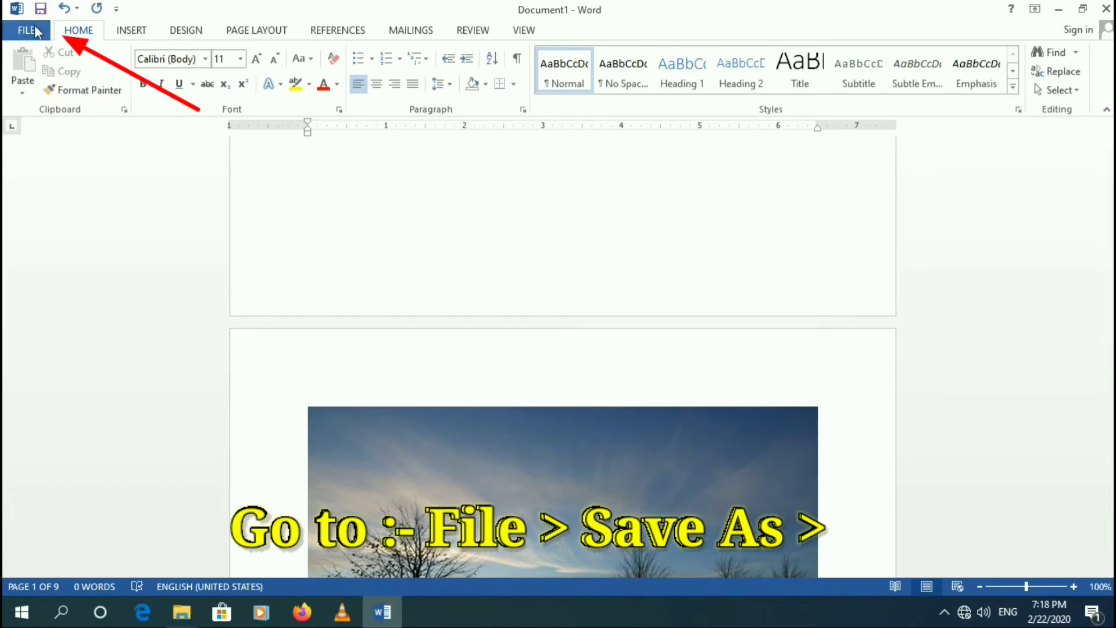
- Save the document as a PDF named 'allimages' in the Desktop's Images folder
left_click(20, 36)
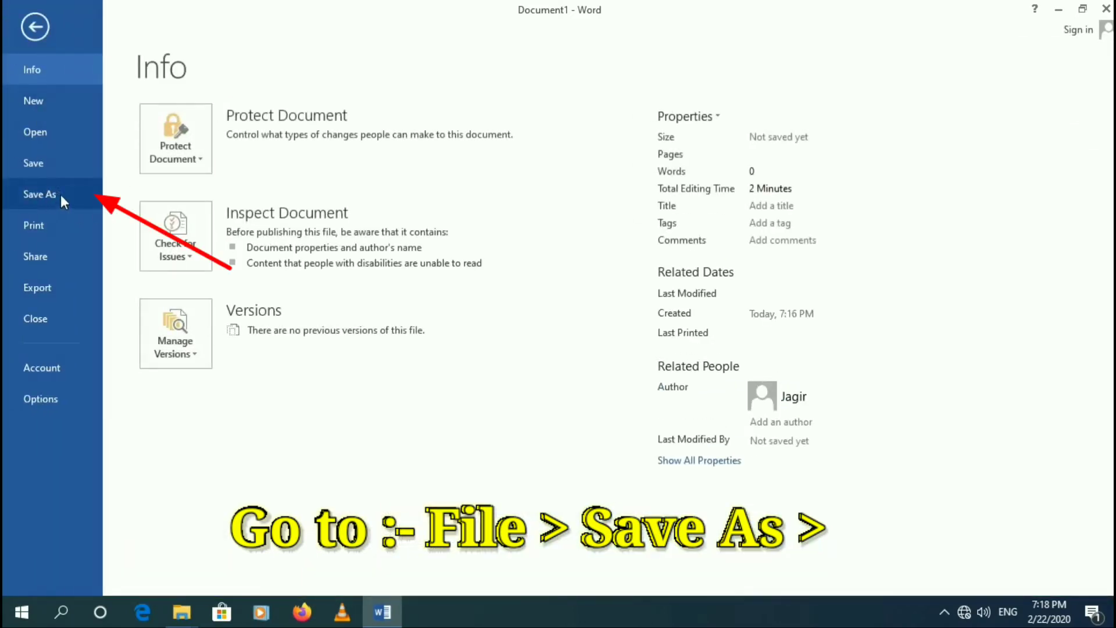
left_click(61, 194)
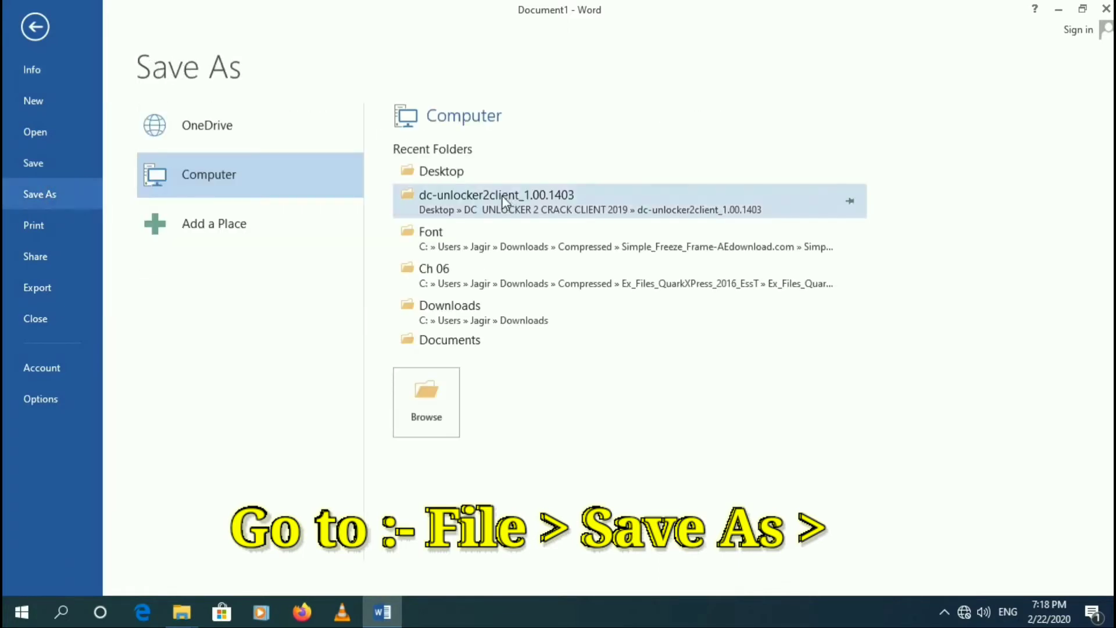
left_click(474, 173)
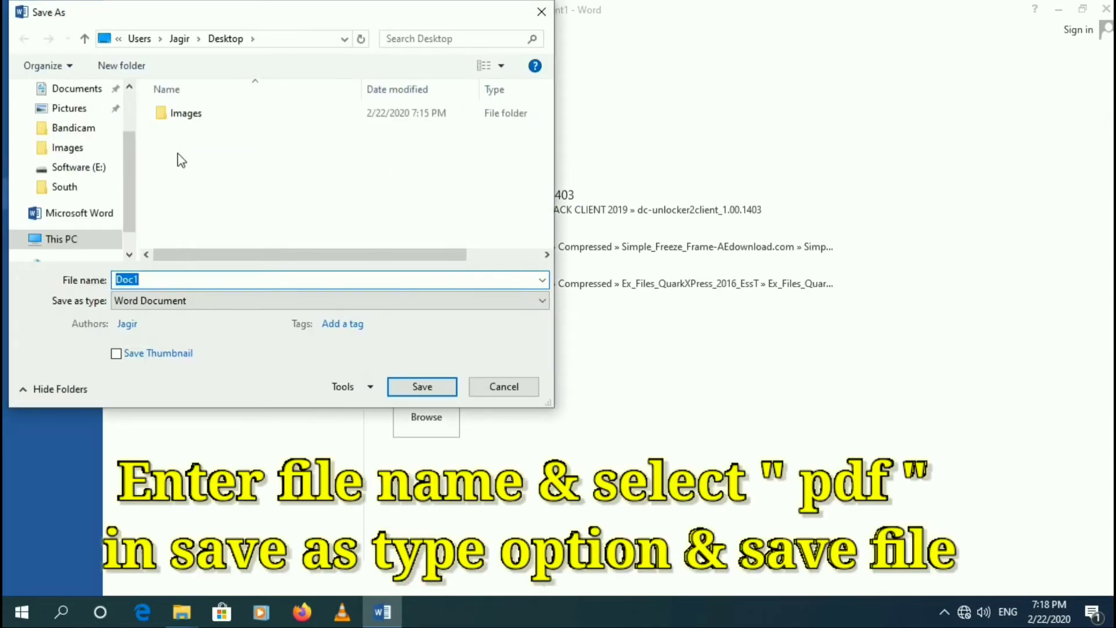
double_click(207, 114)
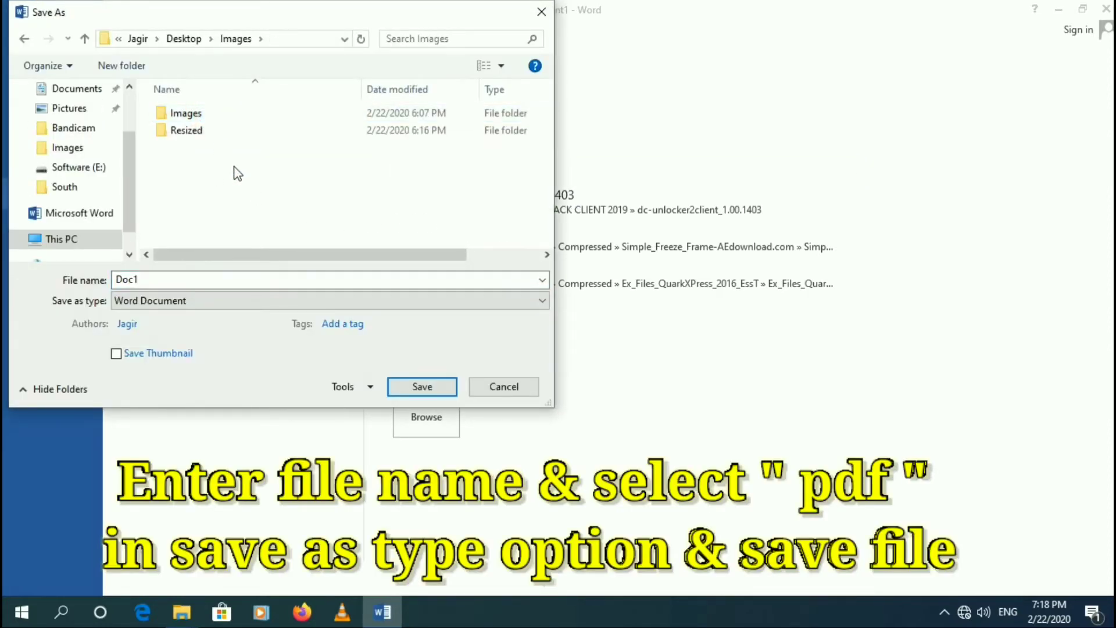
double_click(179, 279)
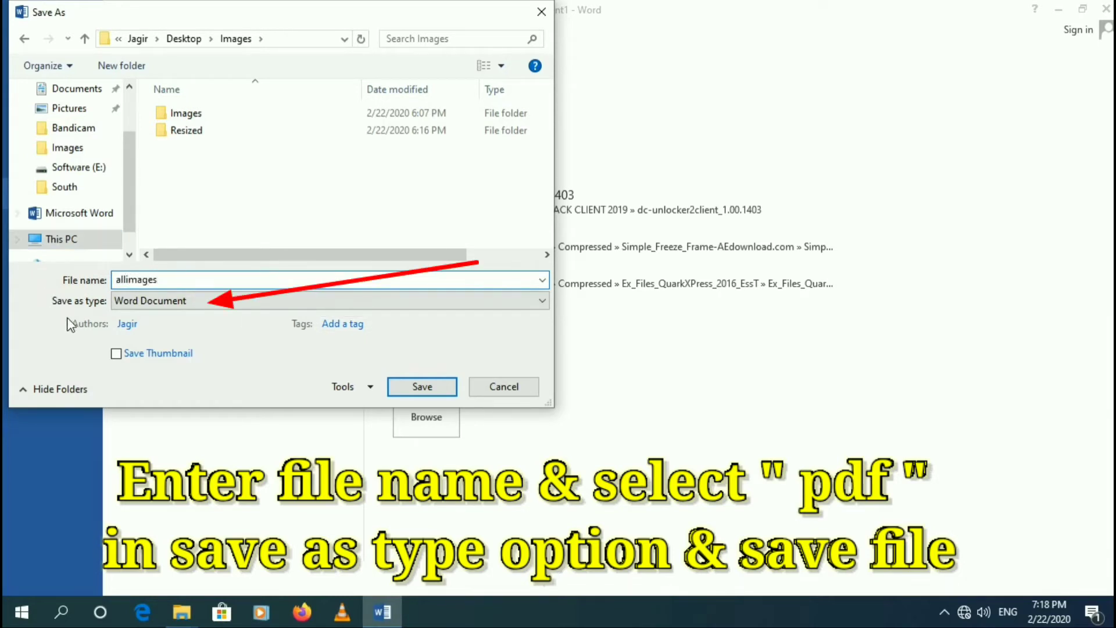
left_click(198, 302)
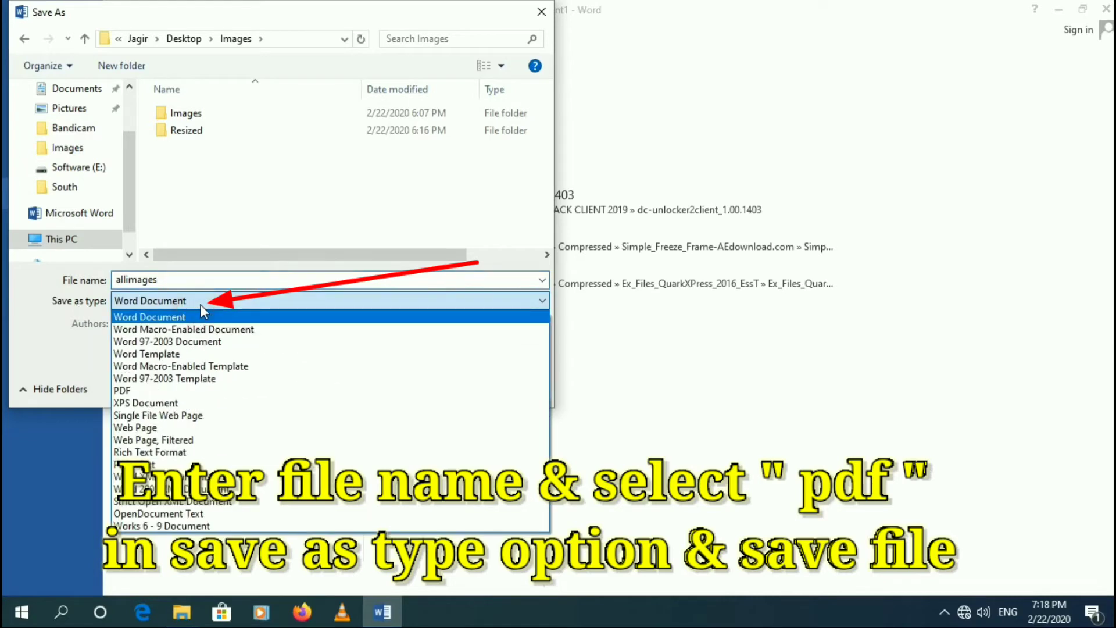
left_click(184, 391)
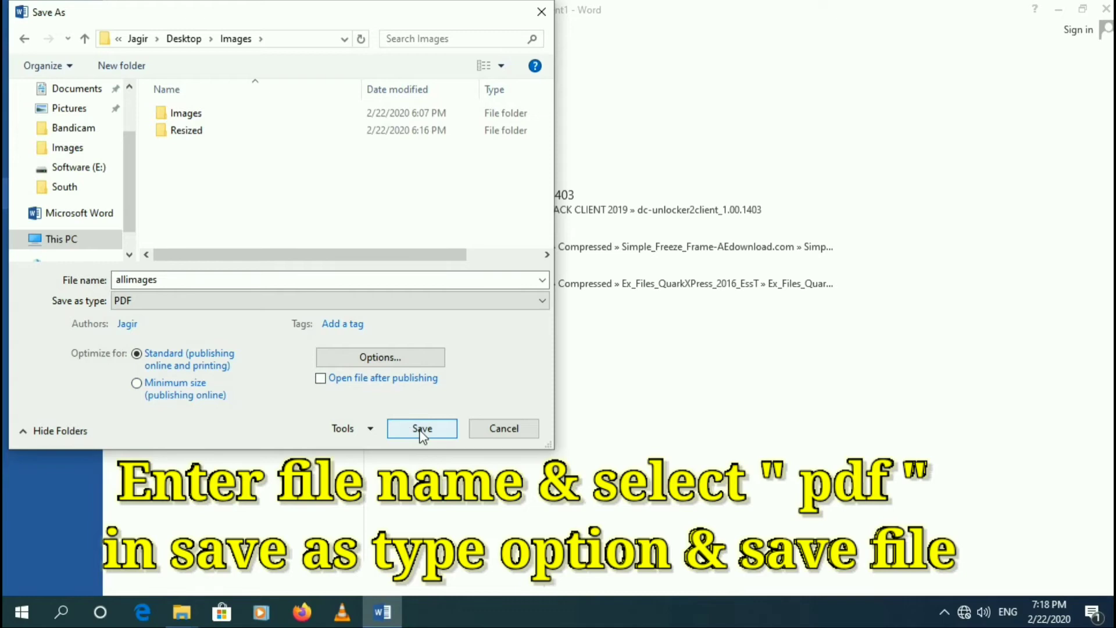
left_click(422, 430)
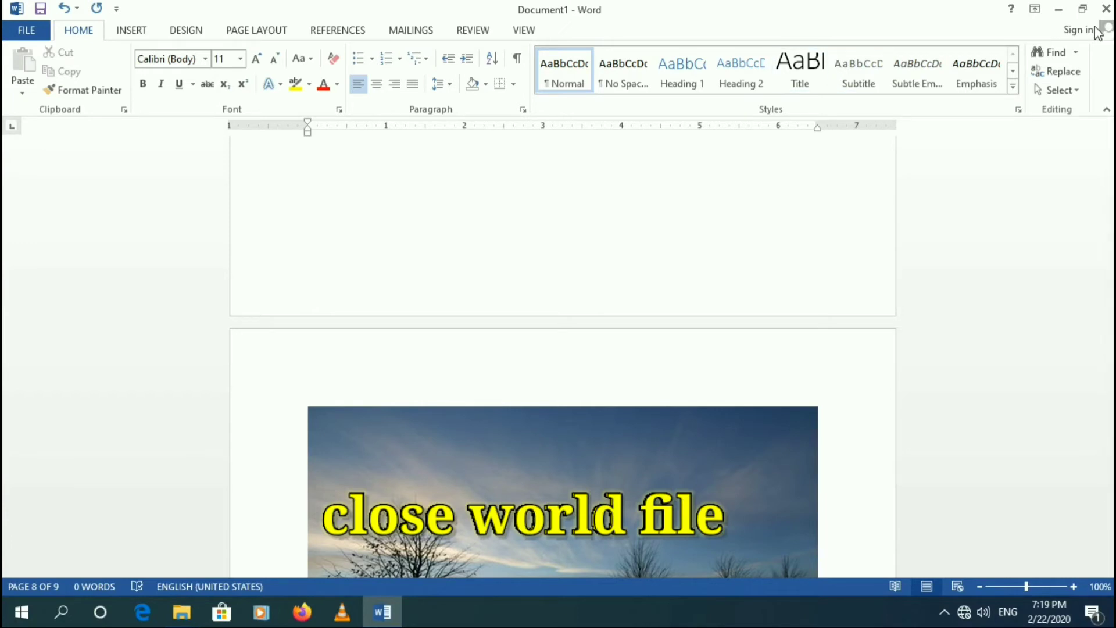
- Close Word without saving, then go back to Images and open allimages.pdf
left_click(1106, 11)
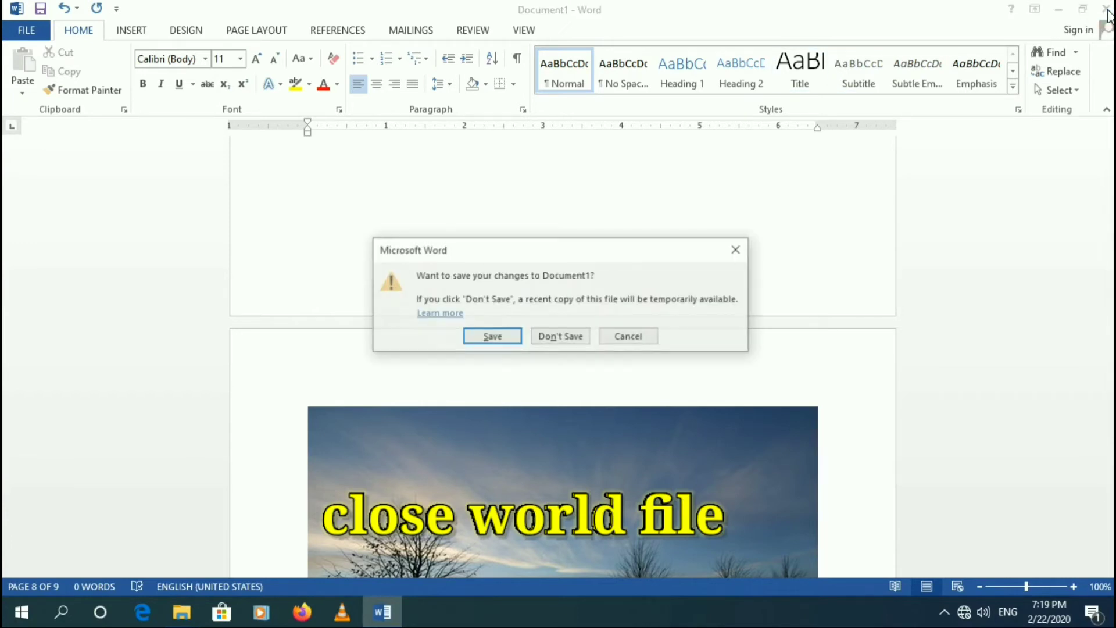
left_click(561, 337)
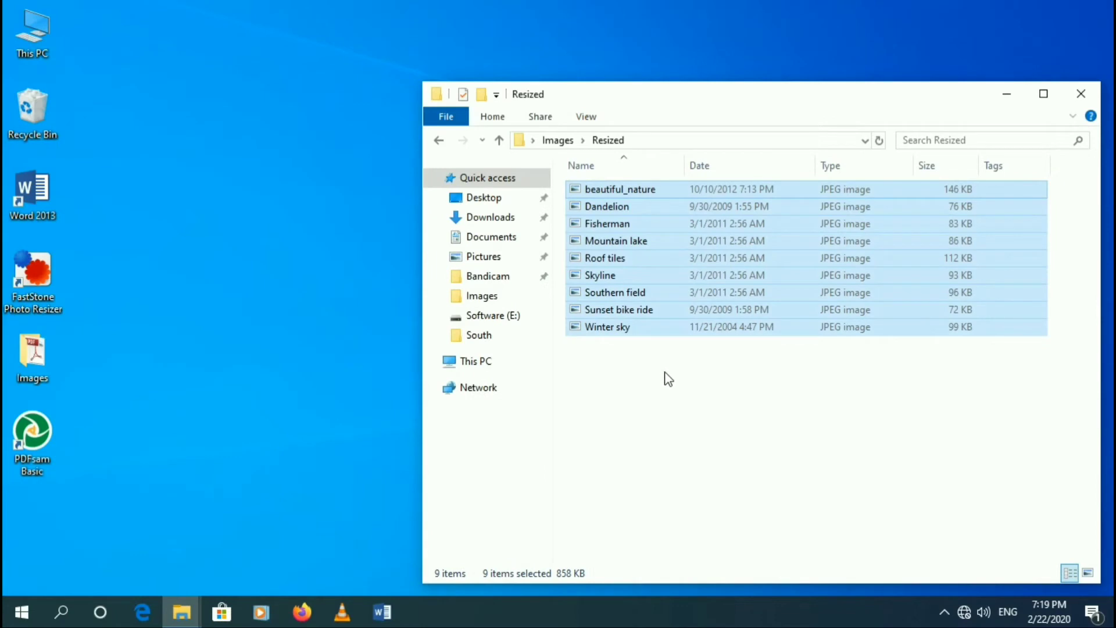
left_click(664, 362)
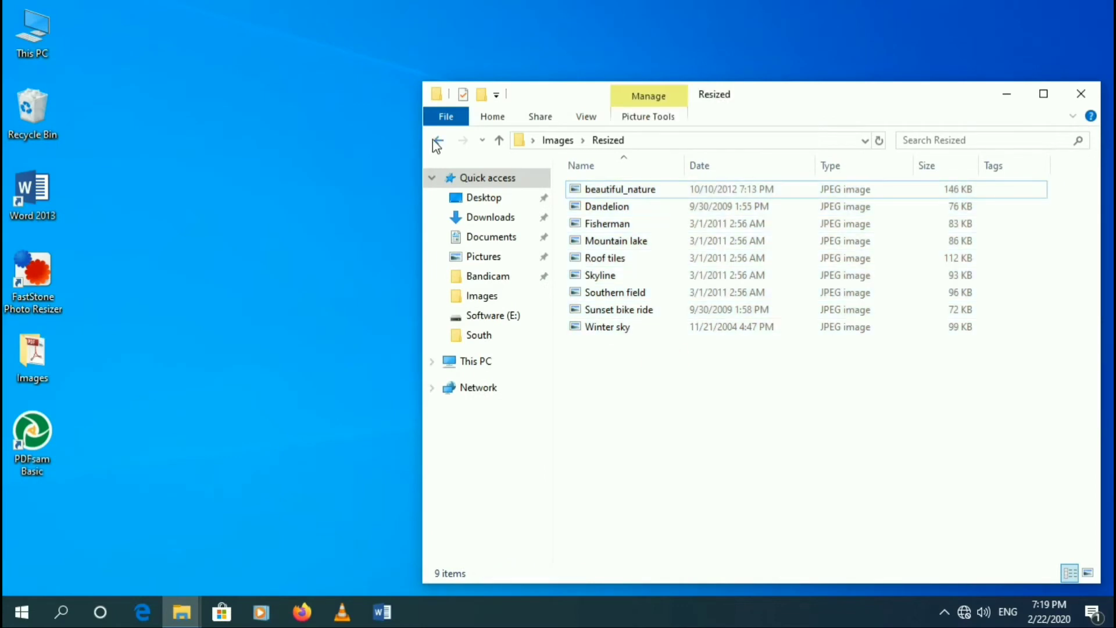
left_click(439, 140)
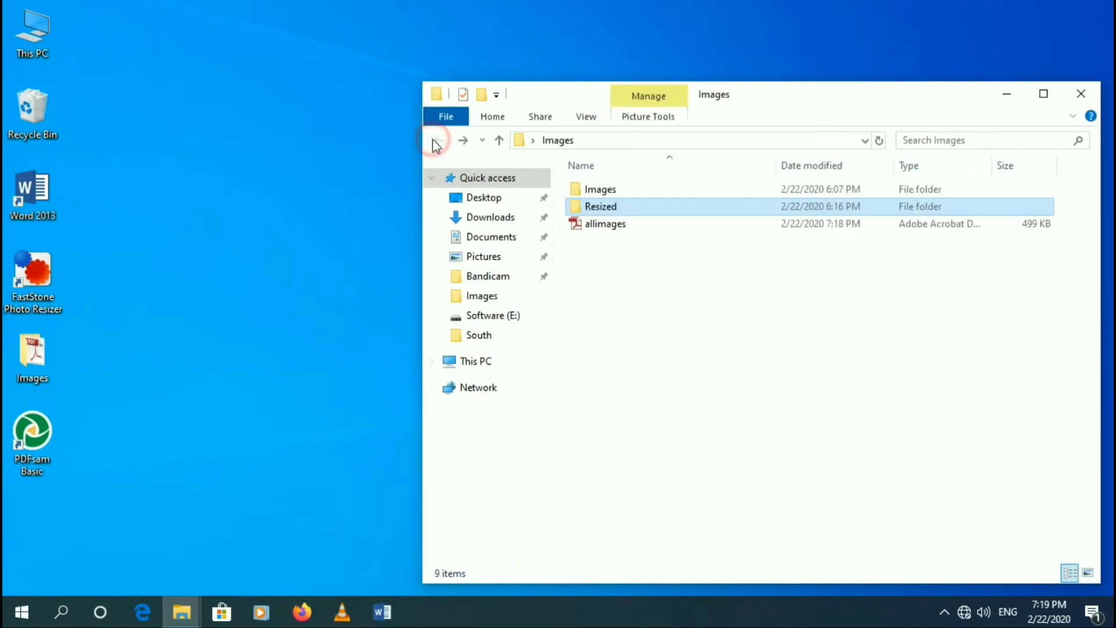
left_click(618, 227)
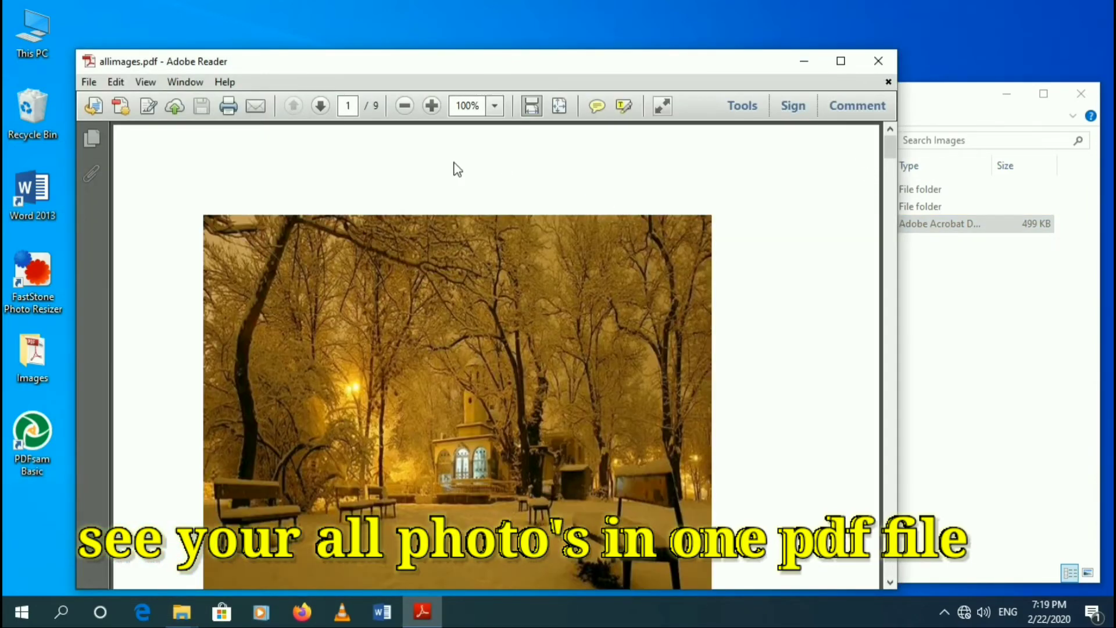
- Page forward through the first photo pages of allimages.pdf
left_click(320, 107)
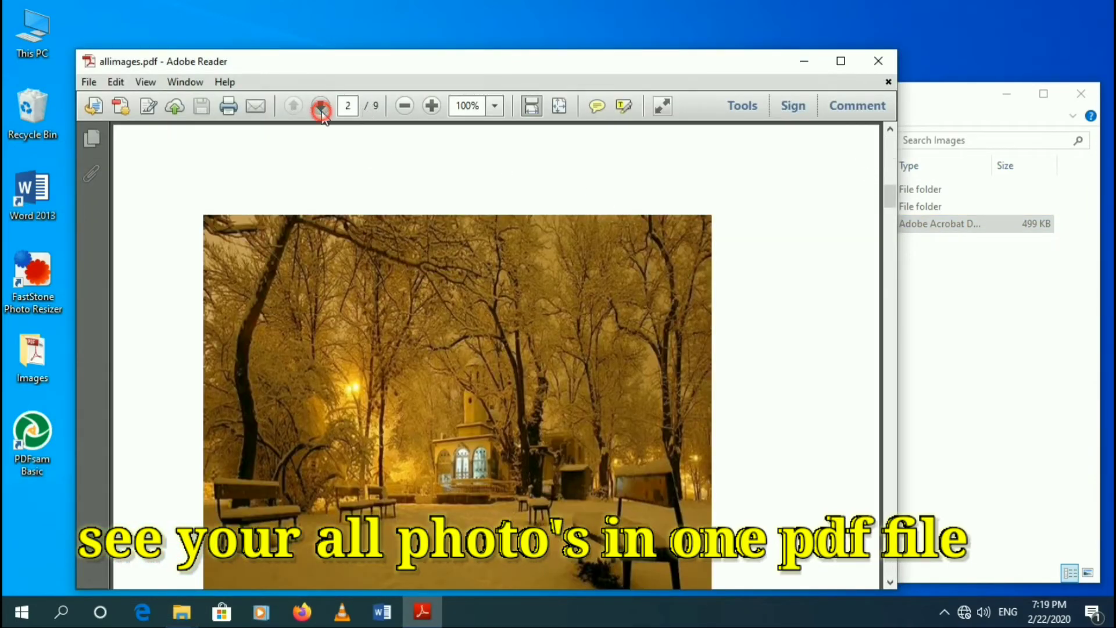
left_click(320, 108)
left_click(320, 107)
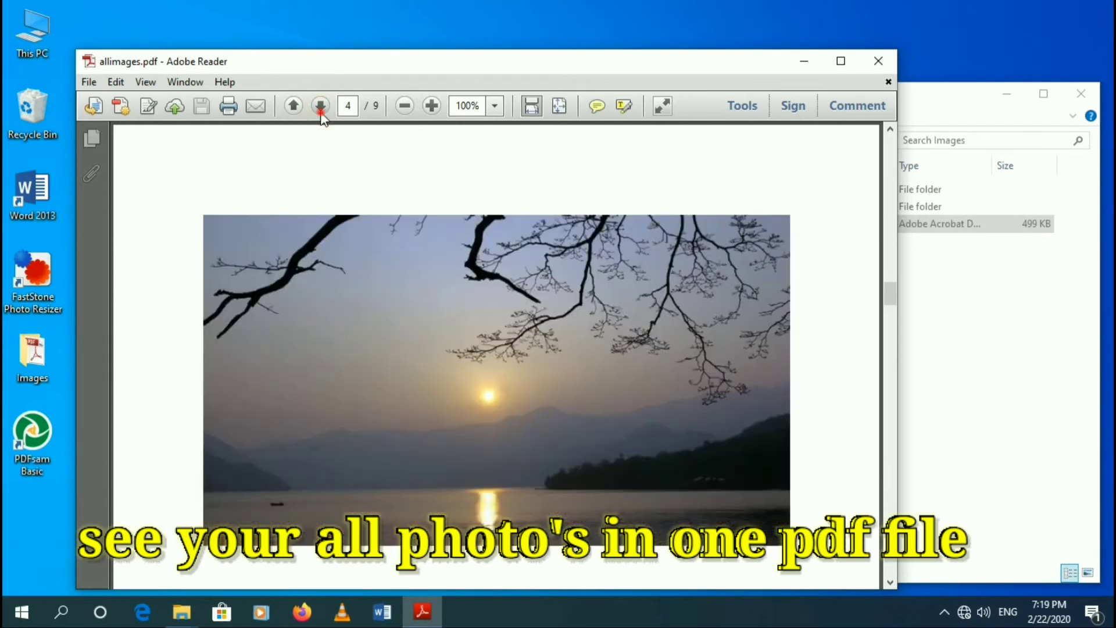
left_click(320, 107)
left_click(321, 106)
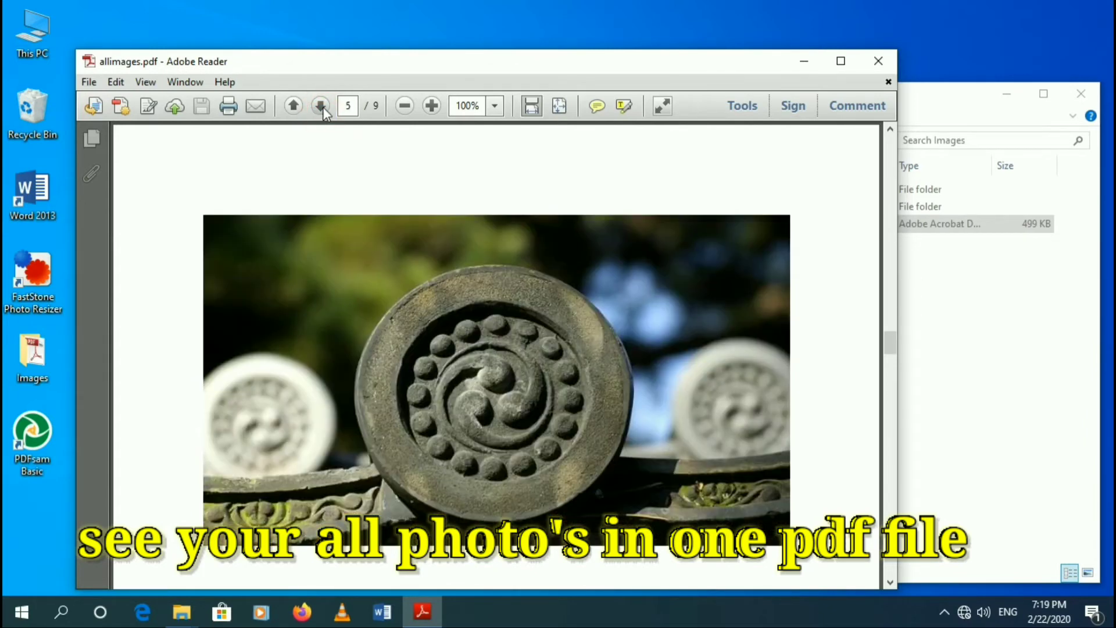
left_click(890, 349)
- Step back two pages, advance to page 9 of 9, then close Adobe Reader
left_click(300, 103)
left_click(300, 103)
left_click(320, 106)
left_click(321, 106)
left_click(321, 106)
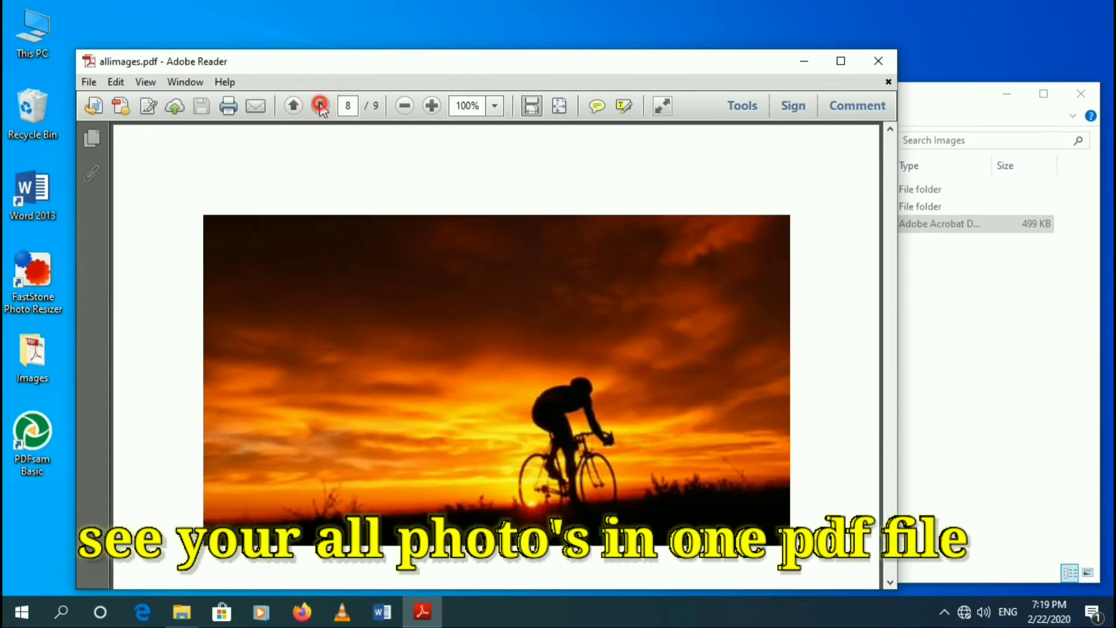
left_click(321, 106)
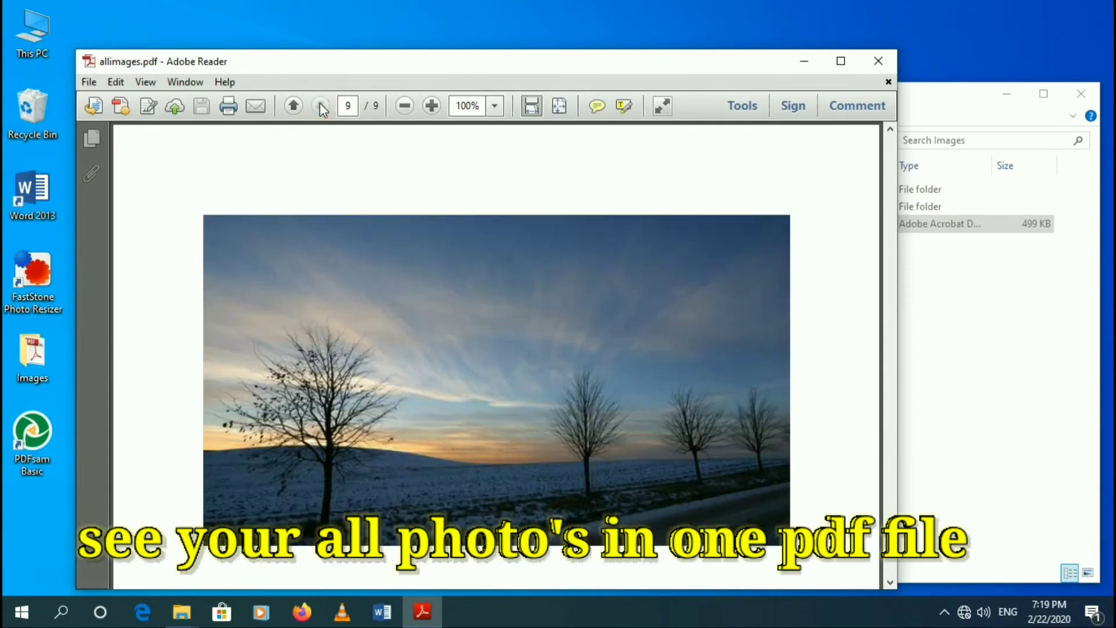
left_click(876, 61)
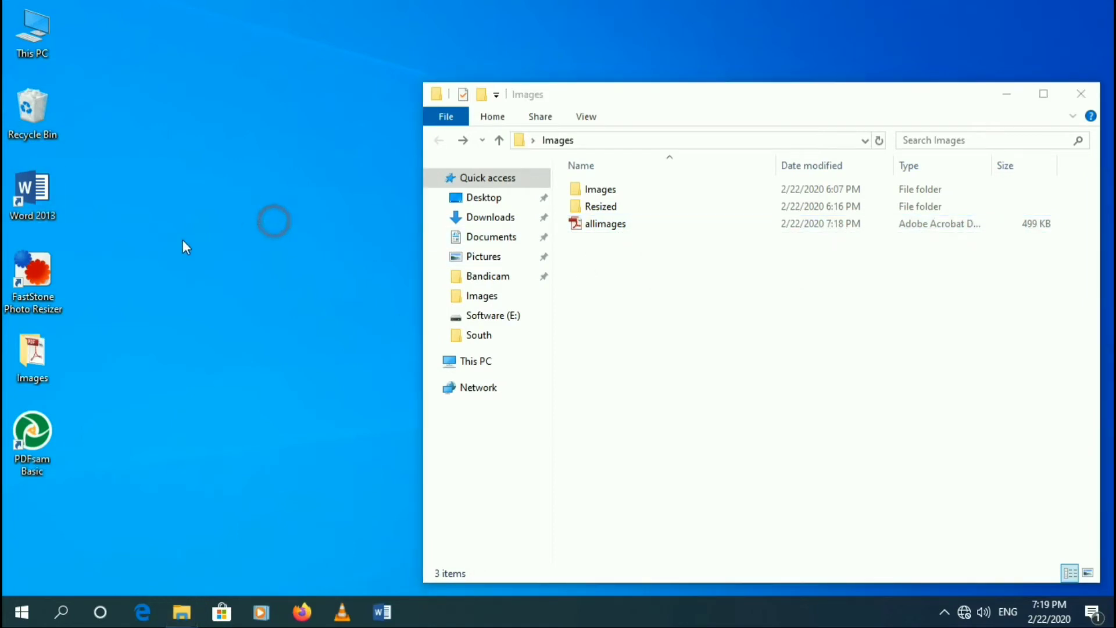
- Launch PDFsam Basic's Split tool and load Desktop\Images\allimages.pdf as the file to split
double_click(38, 445)
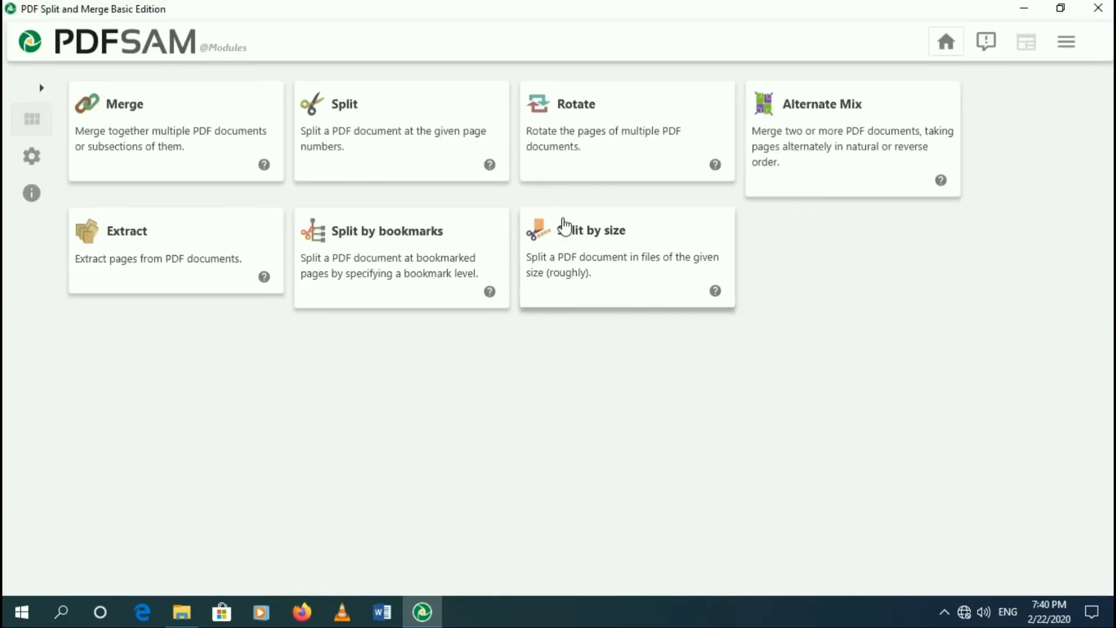
left_click(405, 143)
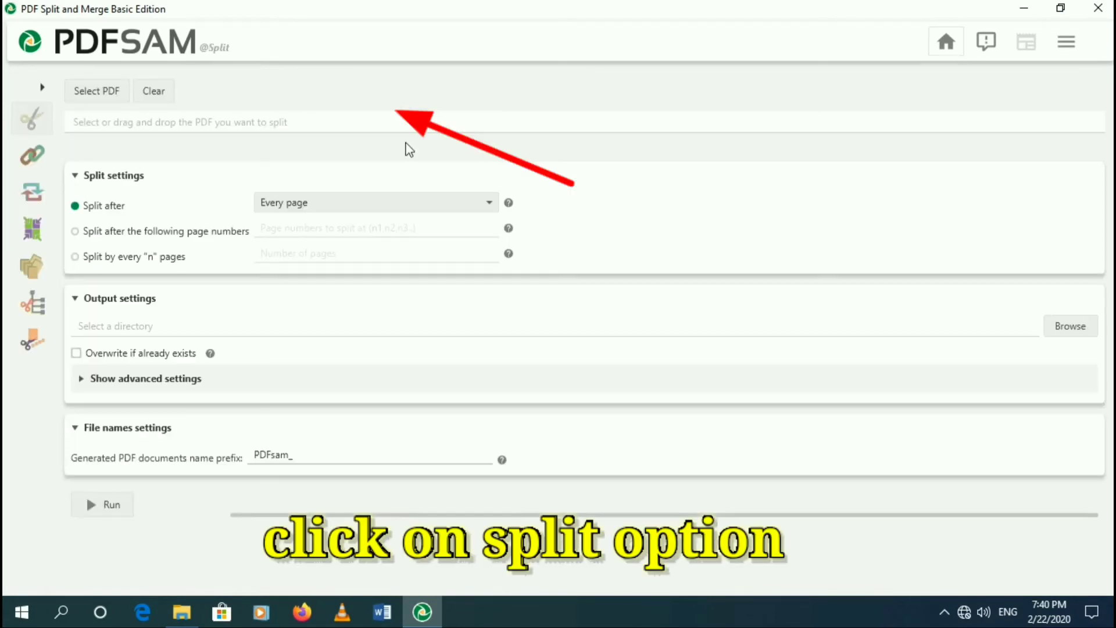
left_click(106, 96)
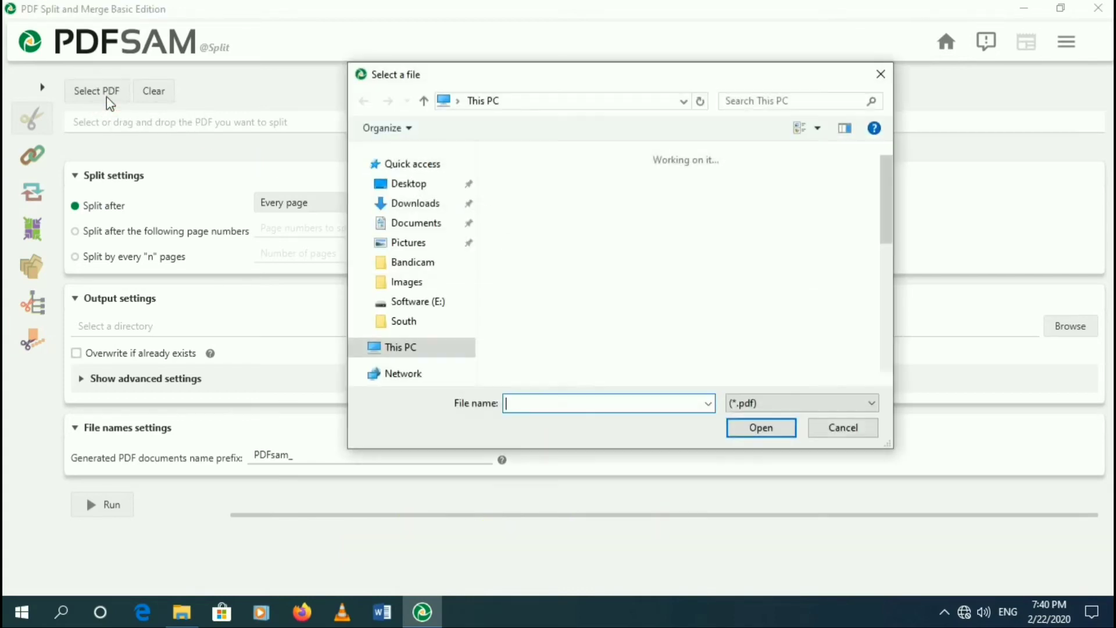
double_click(573, 234)
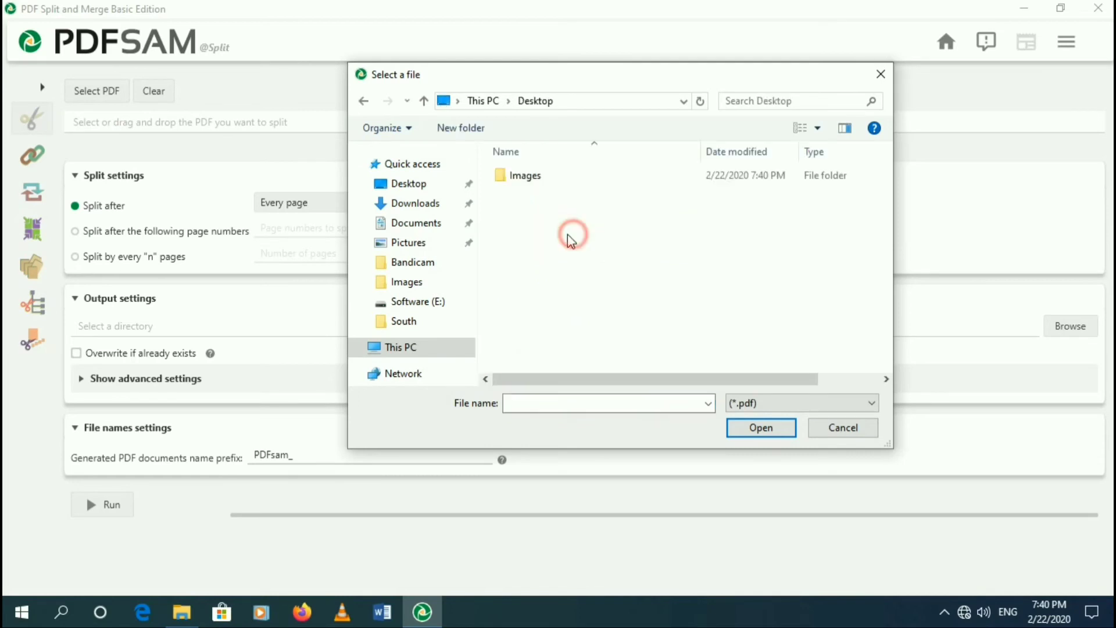
double_click(561, 178)
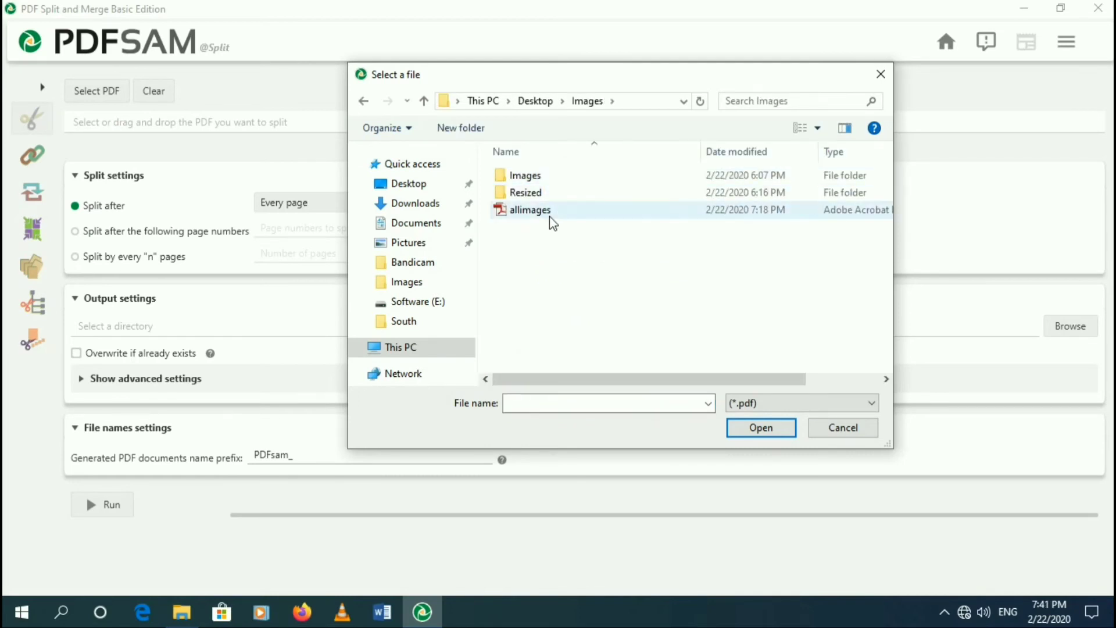
double_click(541, 215)
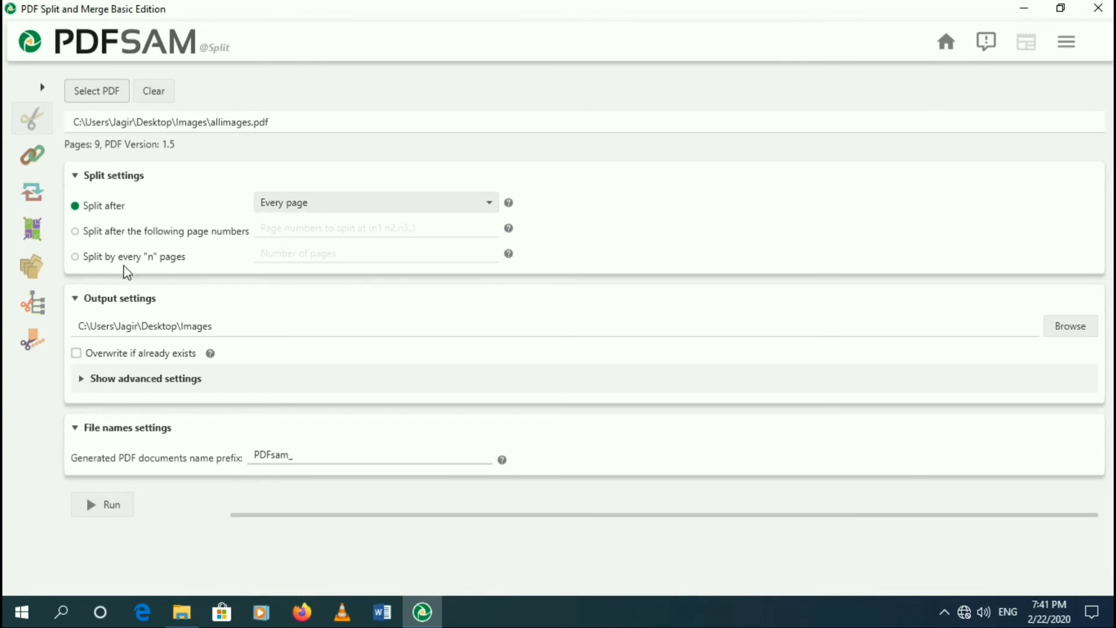
- Keep splitting after every page and output to a new 'split pdf' folder inside Images
left_click(349, 202)
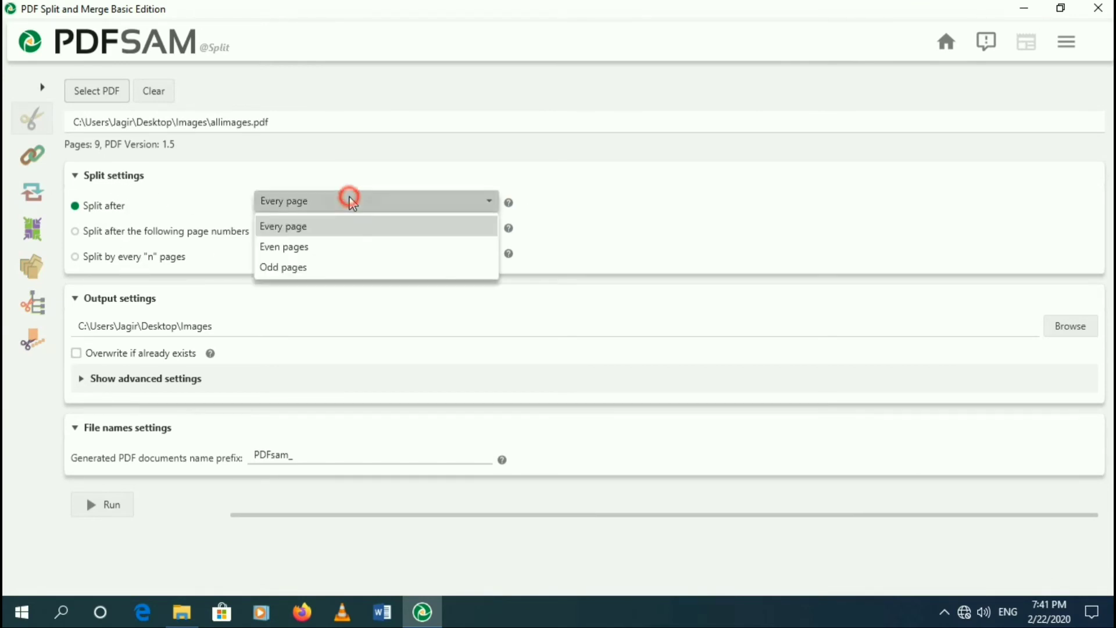
left_click(344, 206)
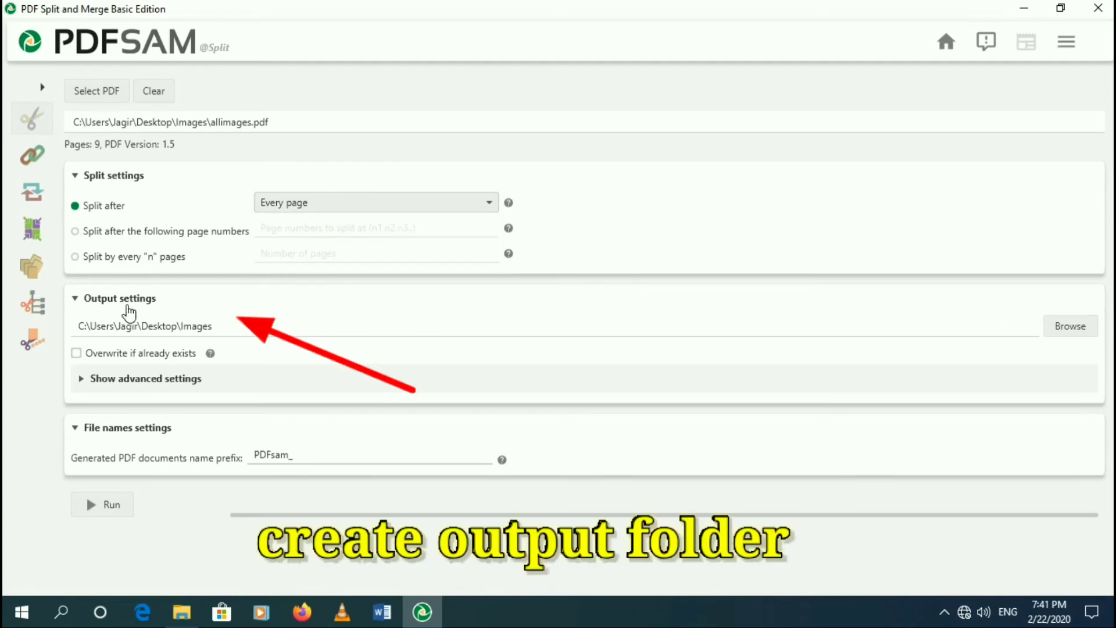
left_click(1095, 329)
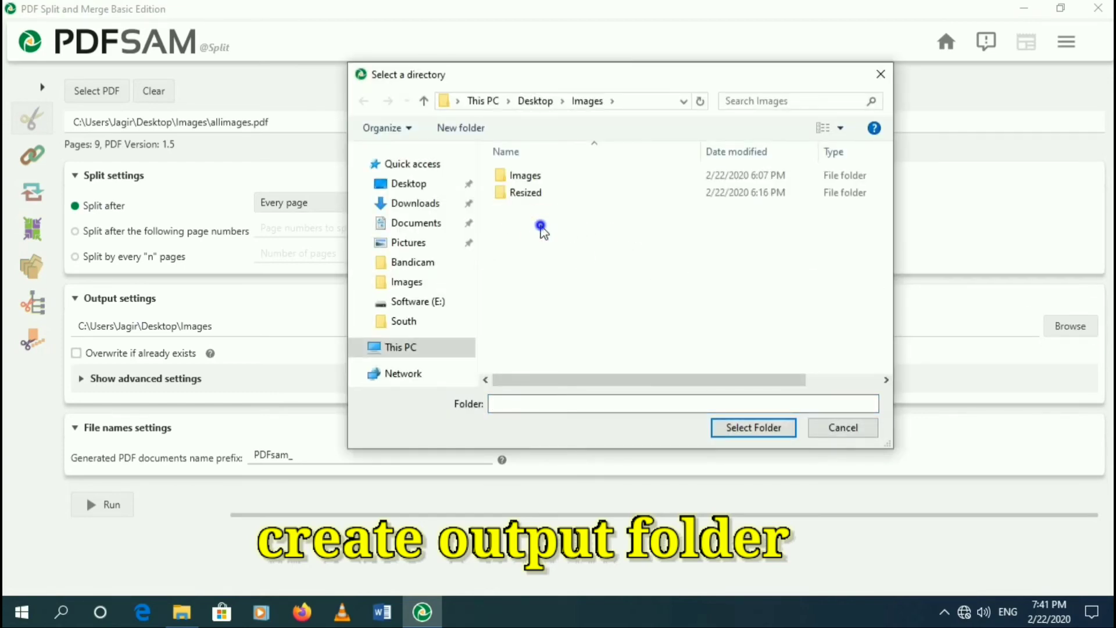
right_click(540, 226)
mouse_move(643, 400)
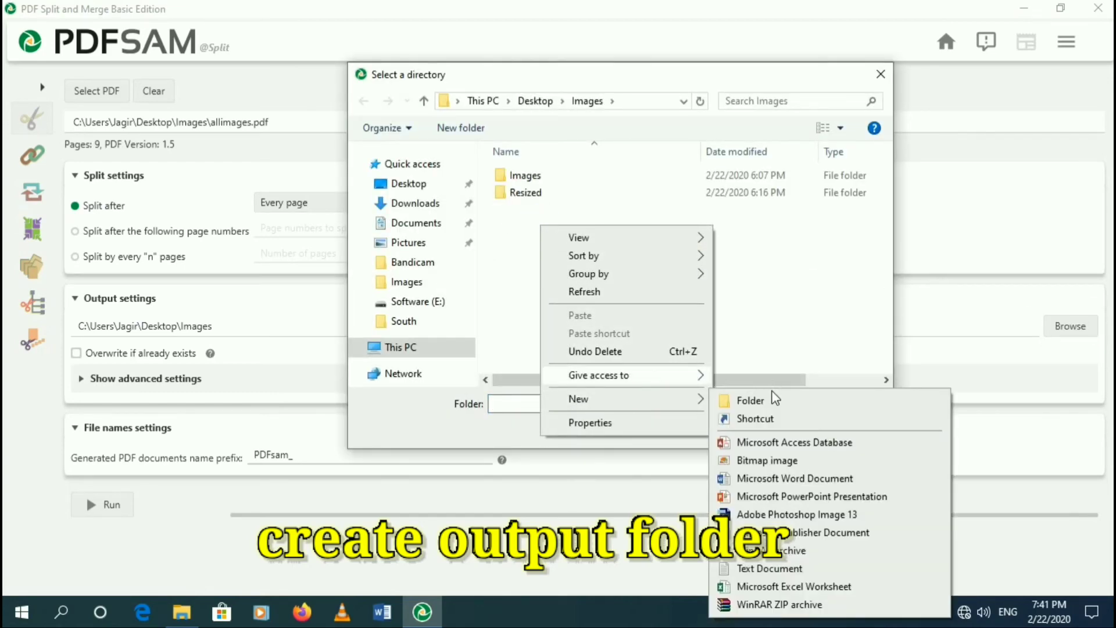
left_click(761, 400)
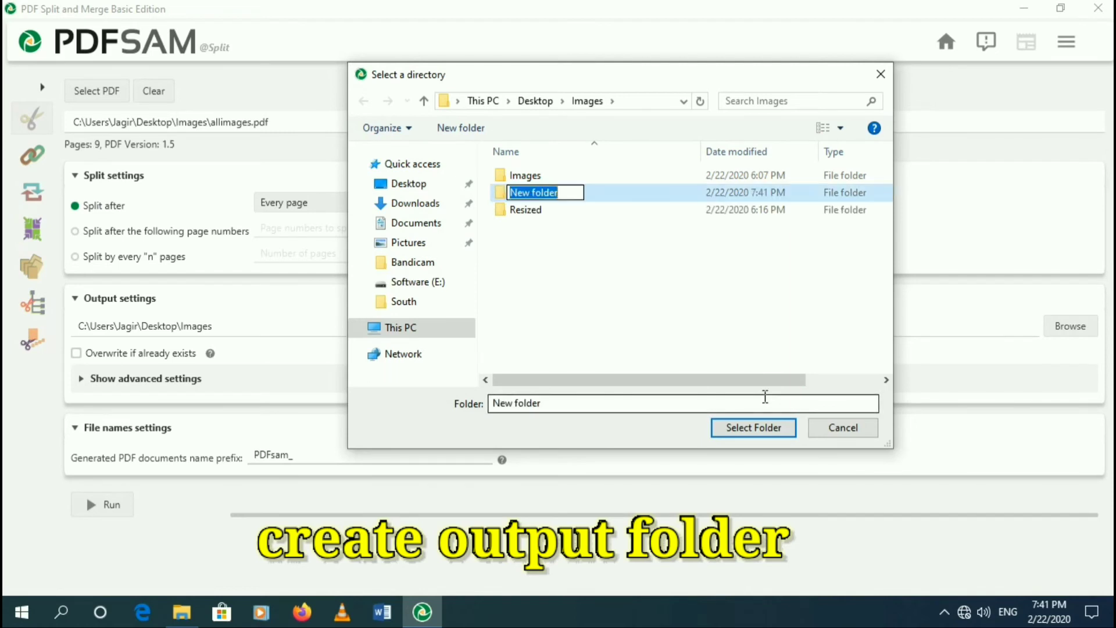
type("split")
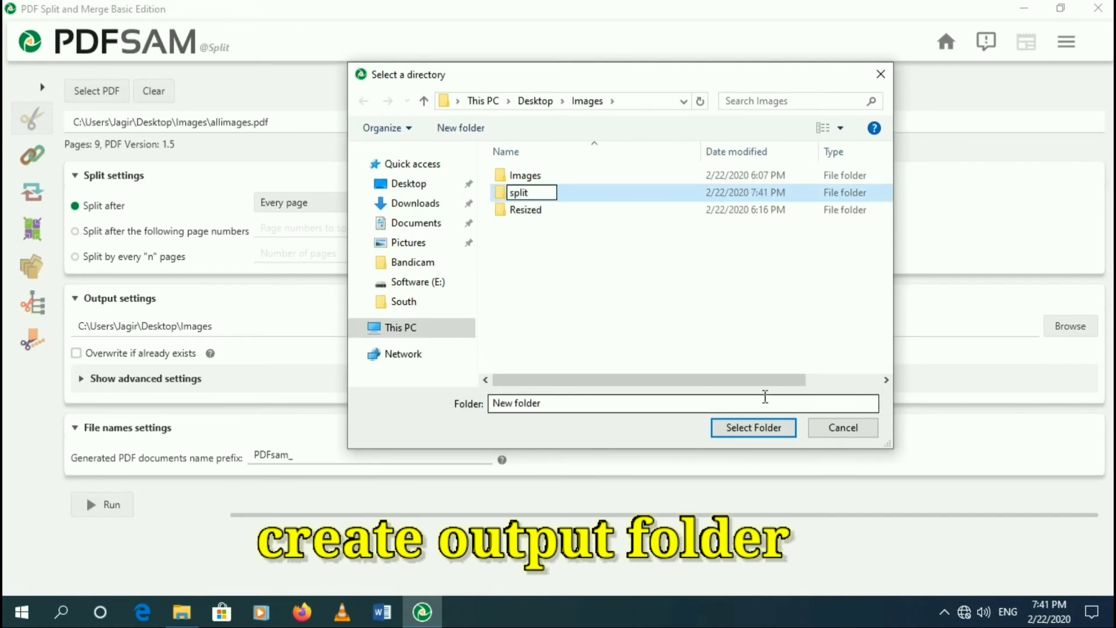
type(" pdf")
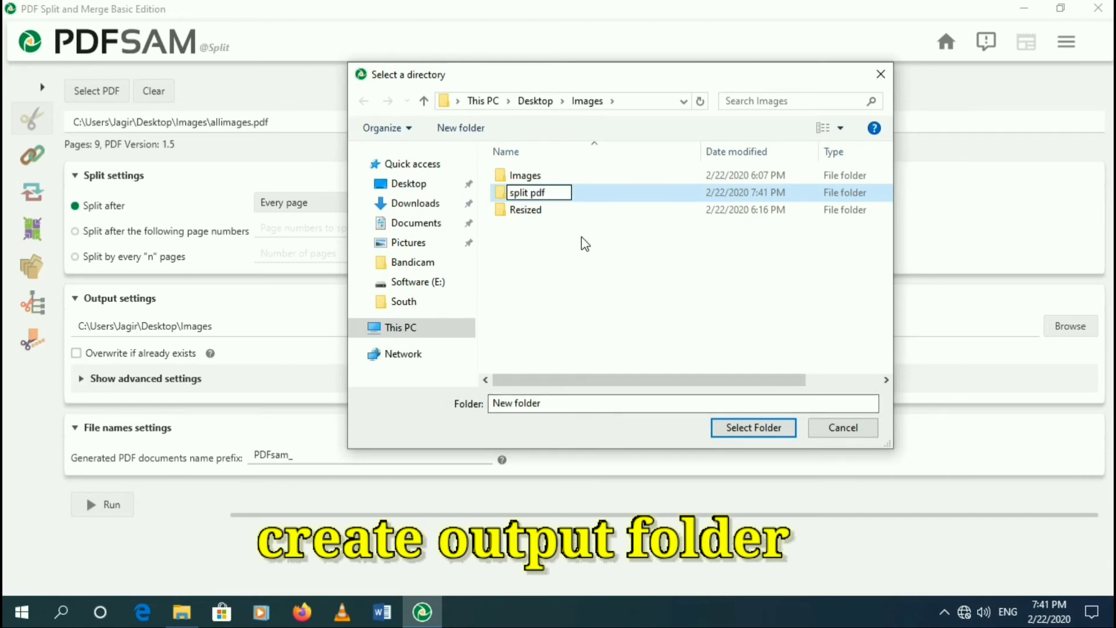
key("Return")
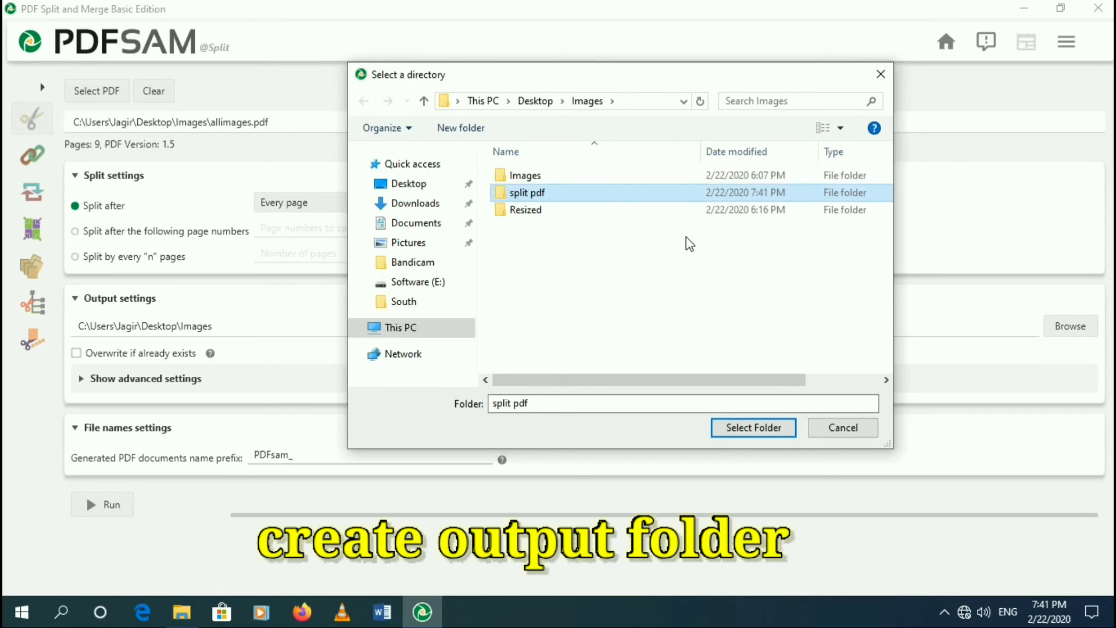
left_click(739, 427)
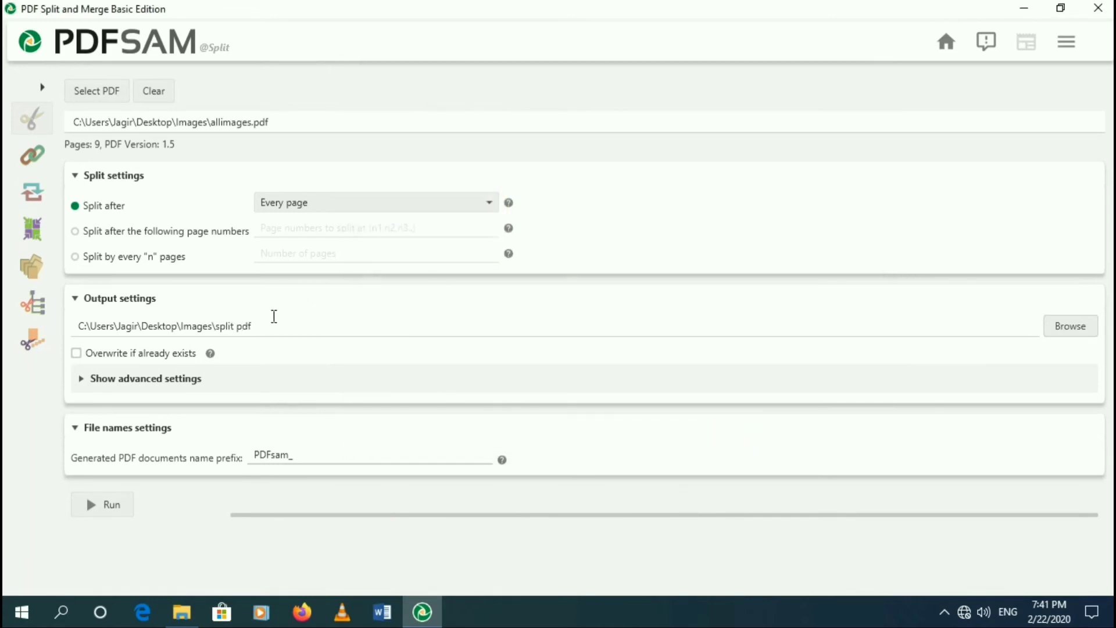
- Replace the output file prefix 'PDFsam_' with 'split pdf' and run the split
left_click_drag(267, 324, 214, 325)
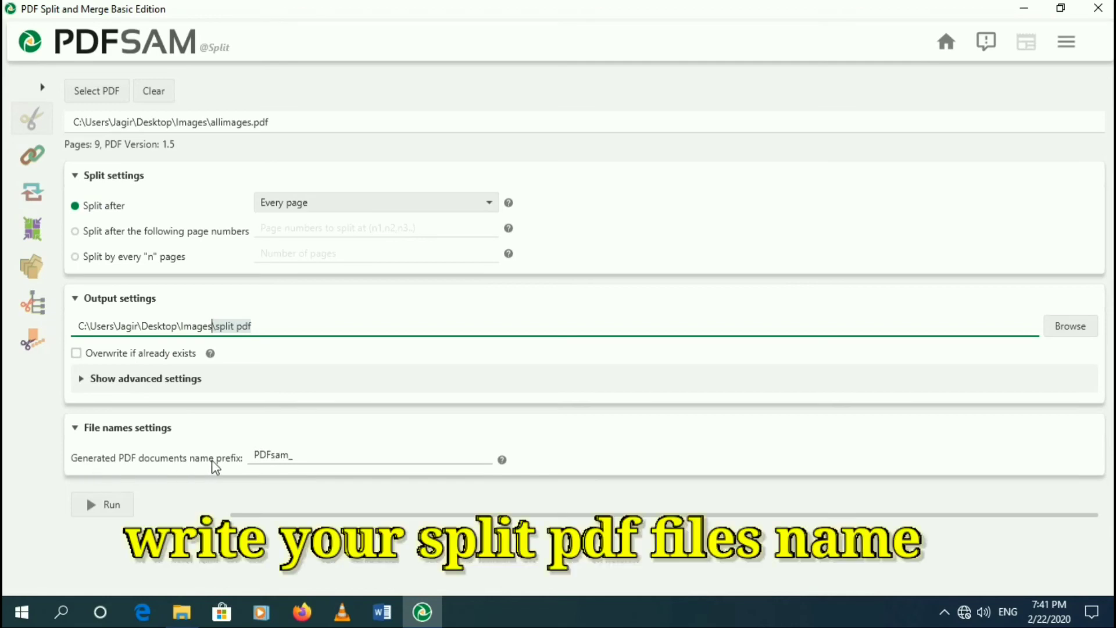
left_click(316, 454)
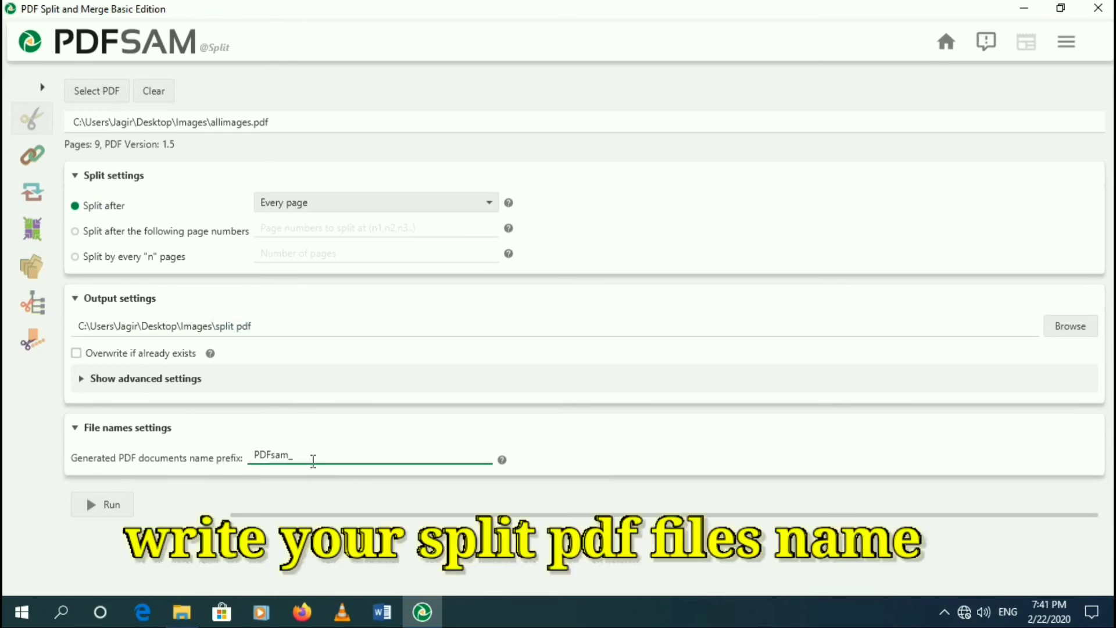
left_click_drag(303, 453, 244, 458)
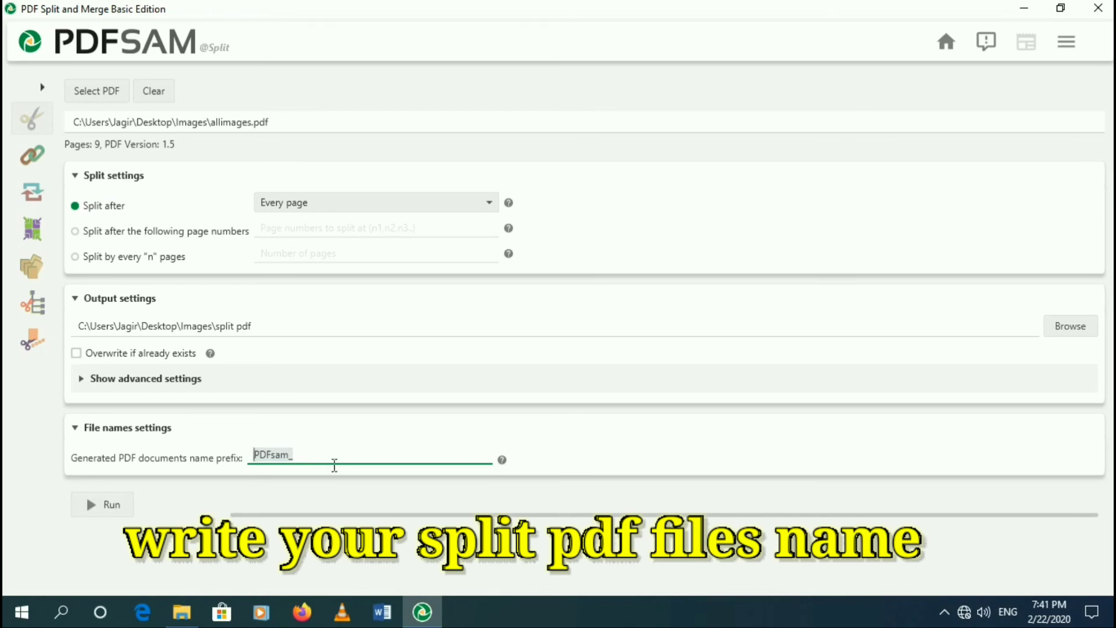
type("split pdf")
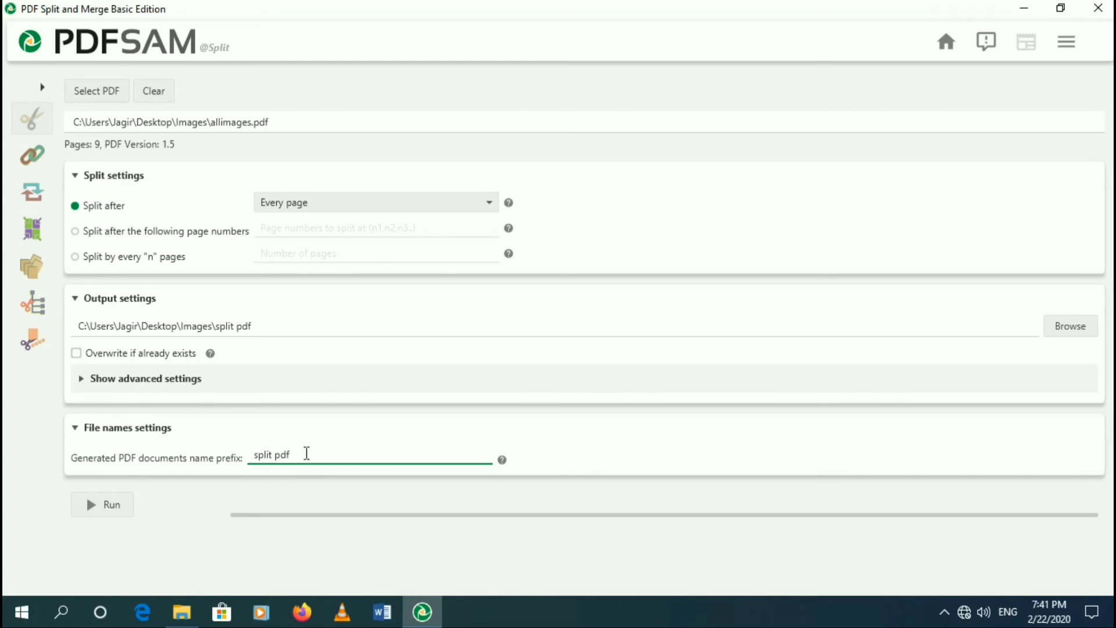
left_click(115, 507)
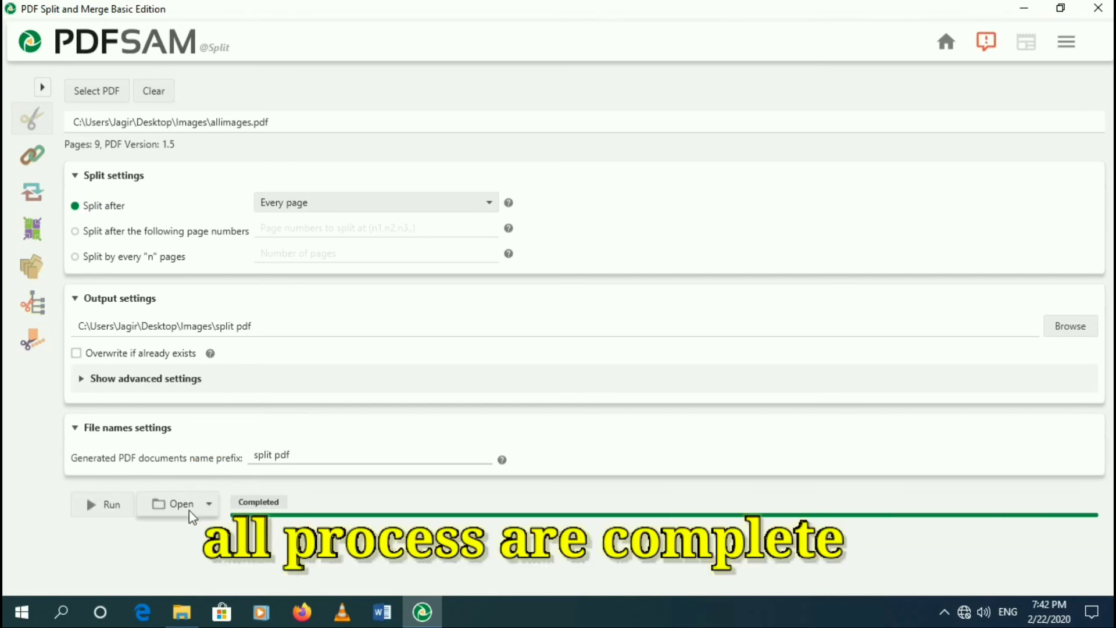
- Minimize PDFsam, open the split pdf folder, and check the first split PDF
left_click(1024, 8)
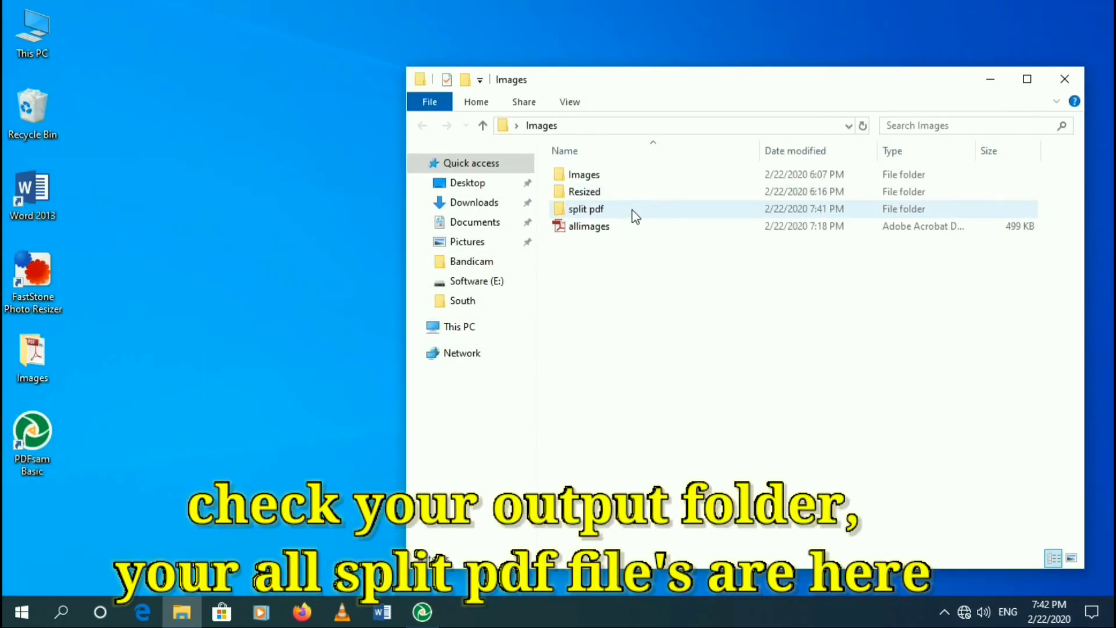
mouse_move(594, 215)
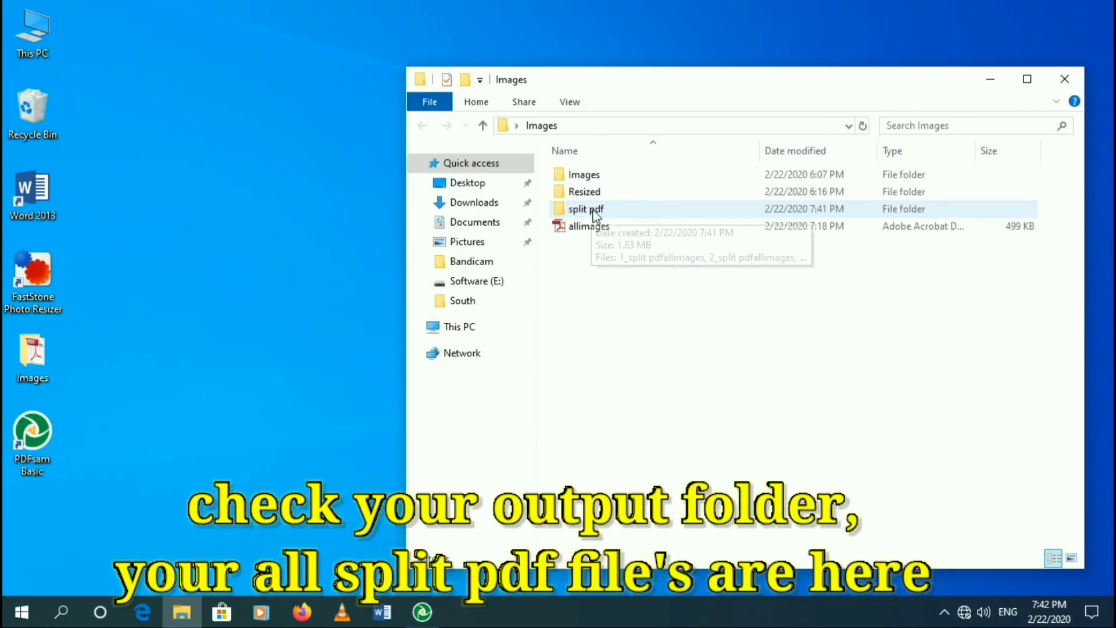
double_click(627, 211)
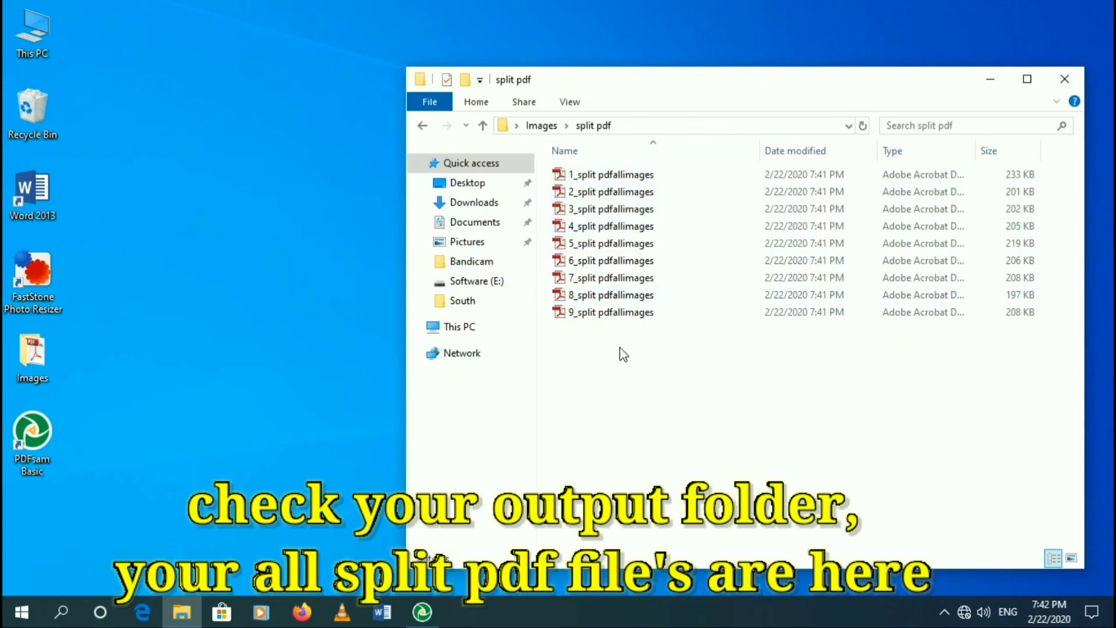
double_click(598, 176)
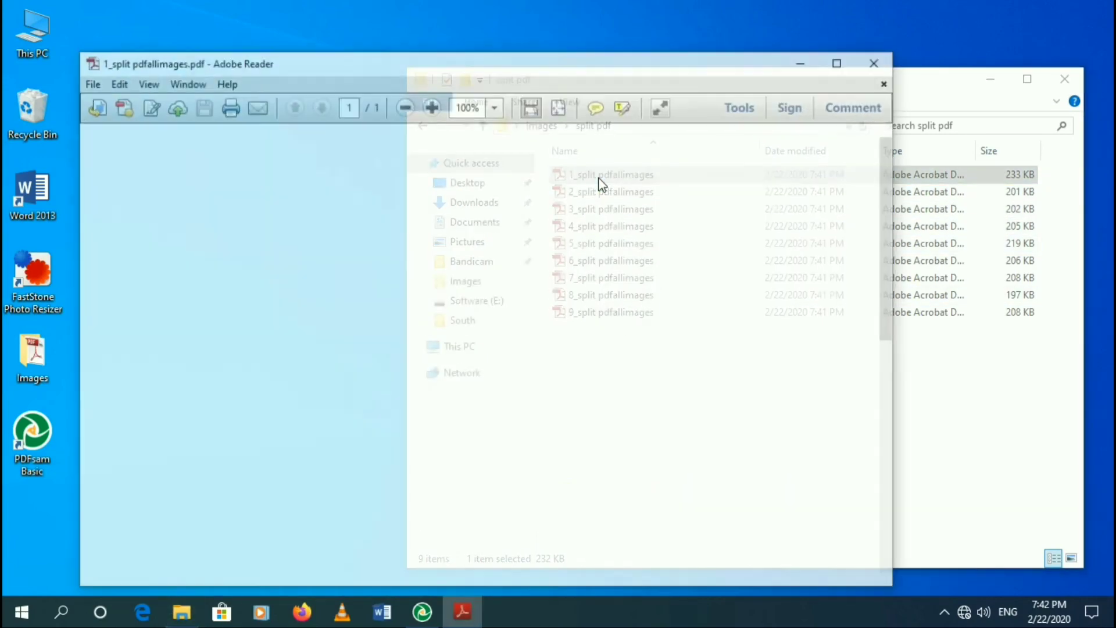
scroll(714, 277, "down", 3)
scroll(713, 276, "up", 3)
scroll(713, 277, "down", 6)
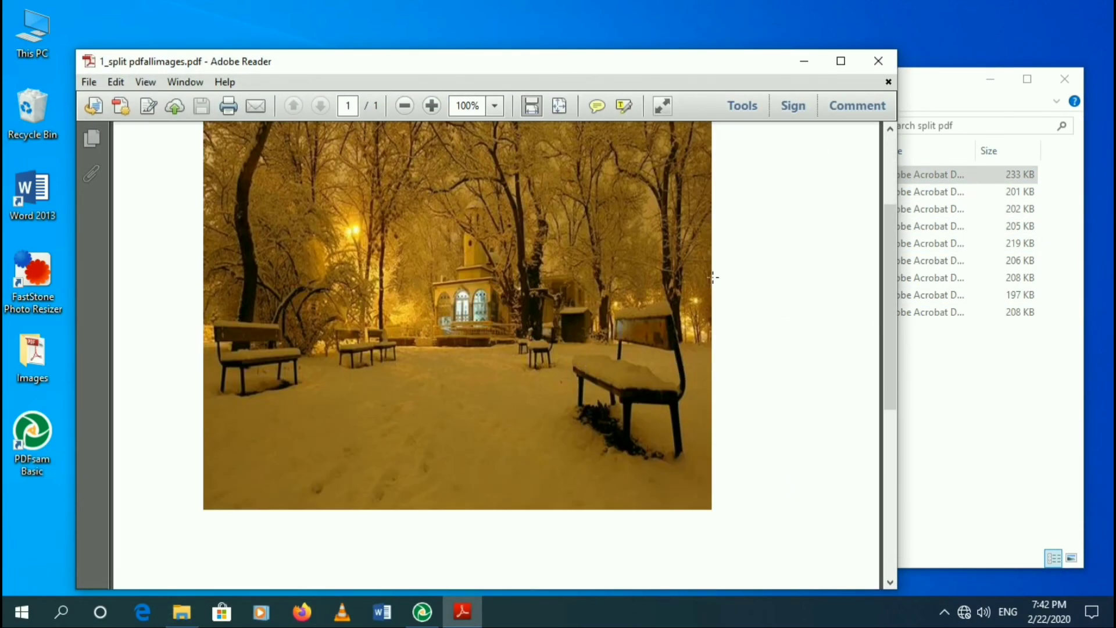
left_click(877, 64)
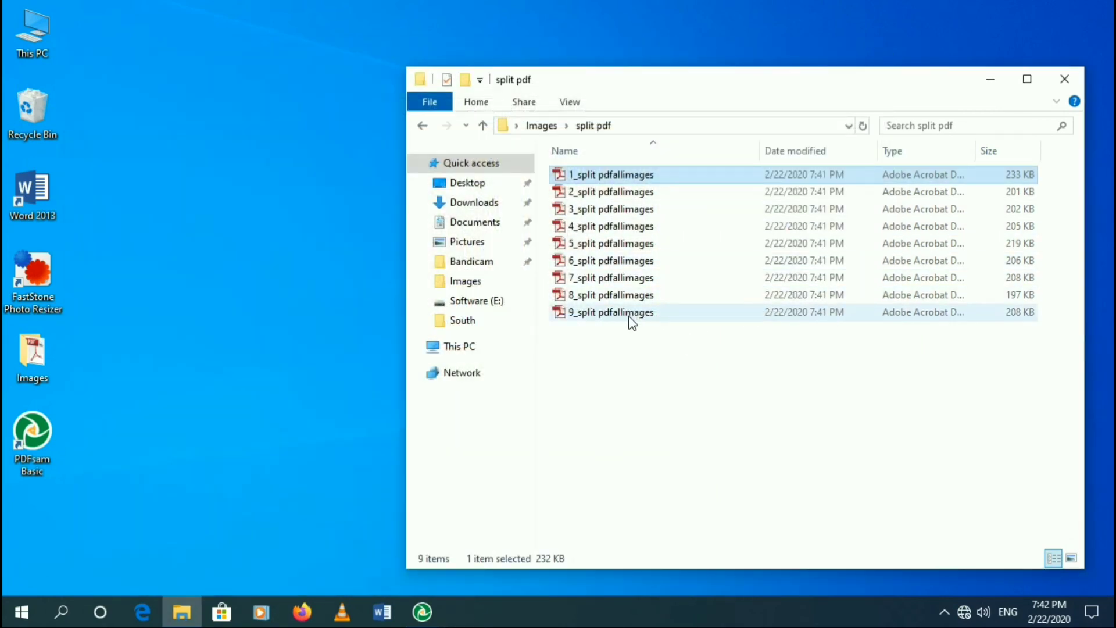
- Check the ninth split PDF, then close Reader and the split pdf folder window
left_click(635, 315)
double_click(635, 314)
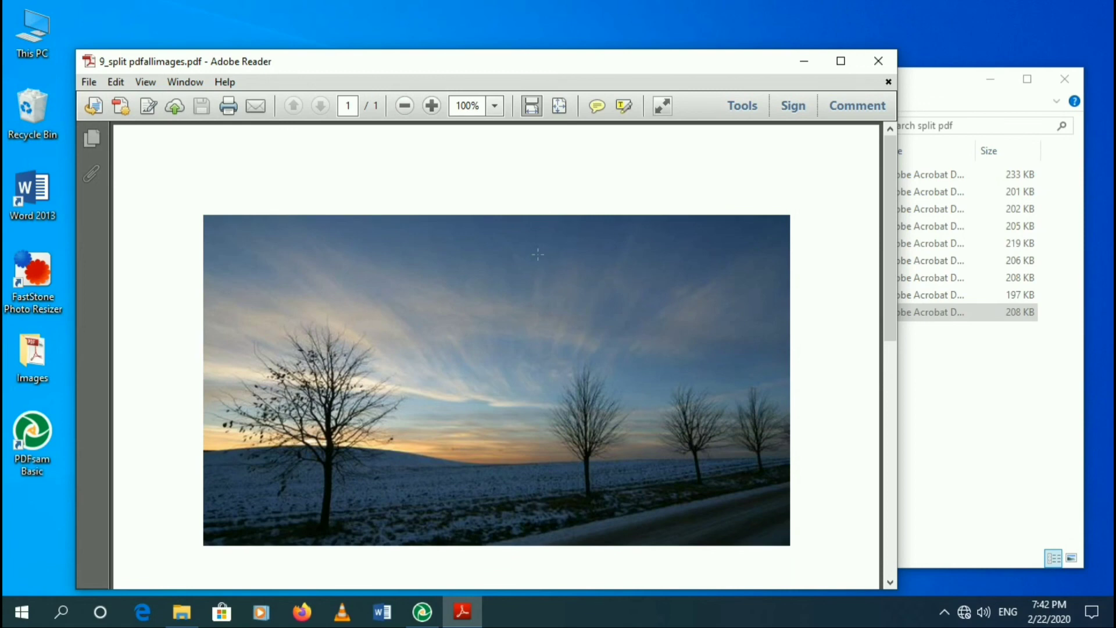
scroll(537, 254, "down", 3)
scroll(618, 192, "up", 3)
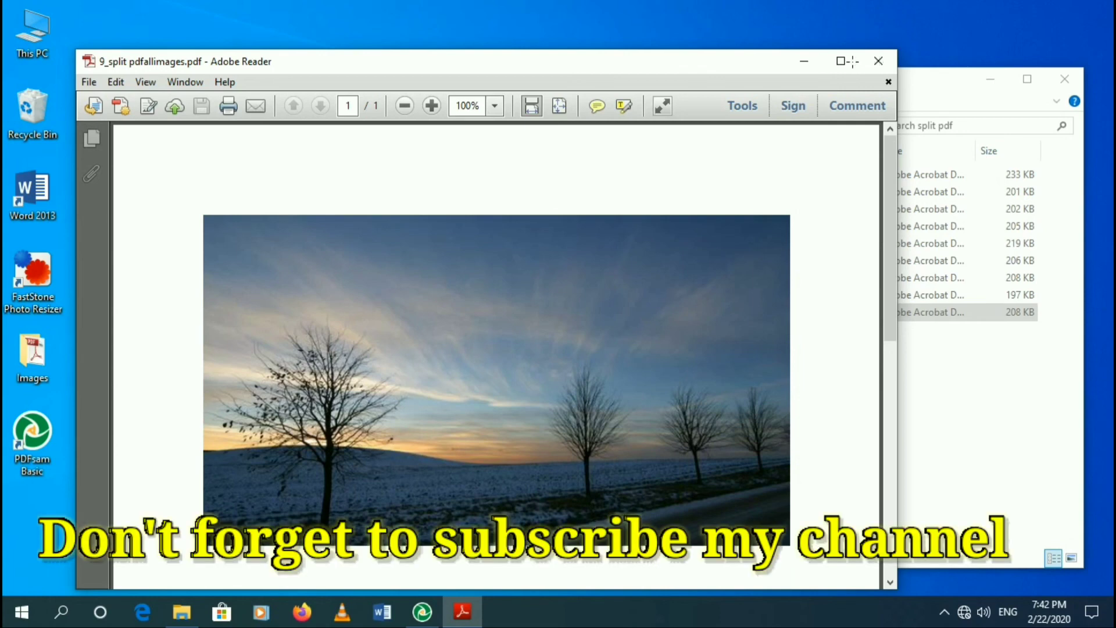
left_click(877, 61)
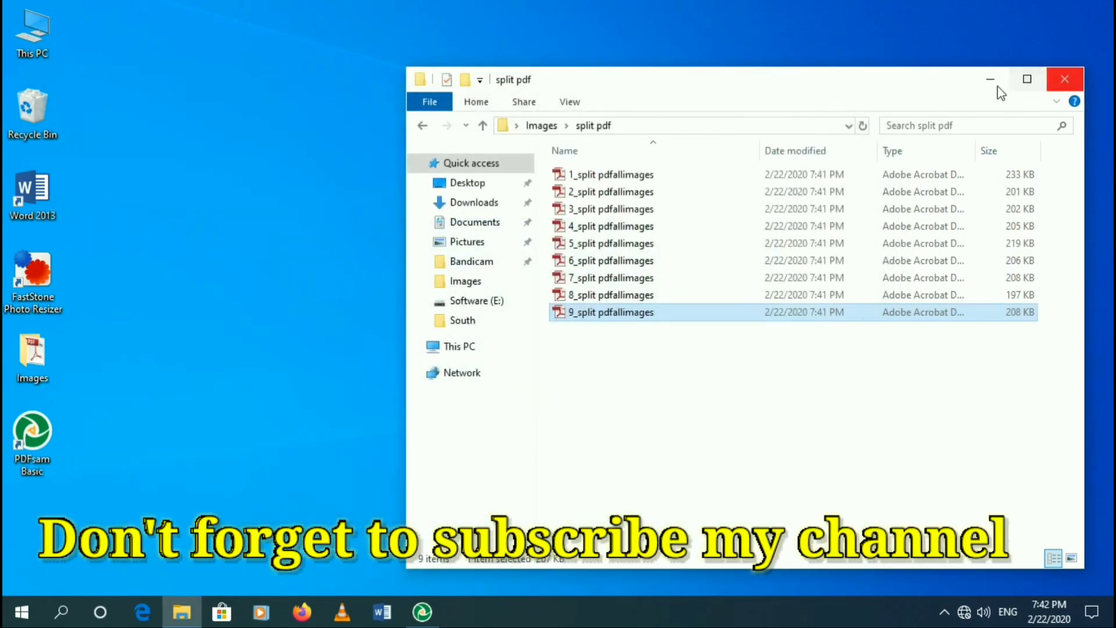
left_click(1065, 80)
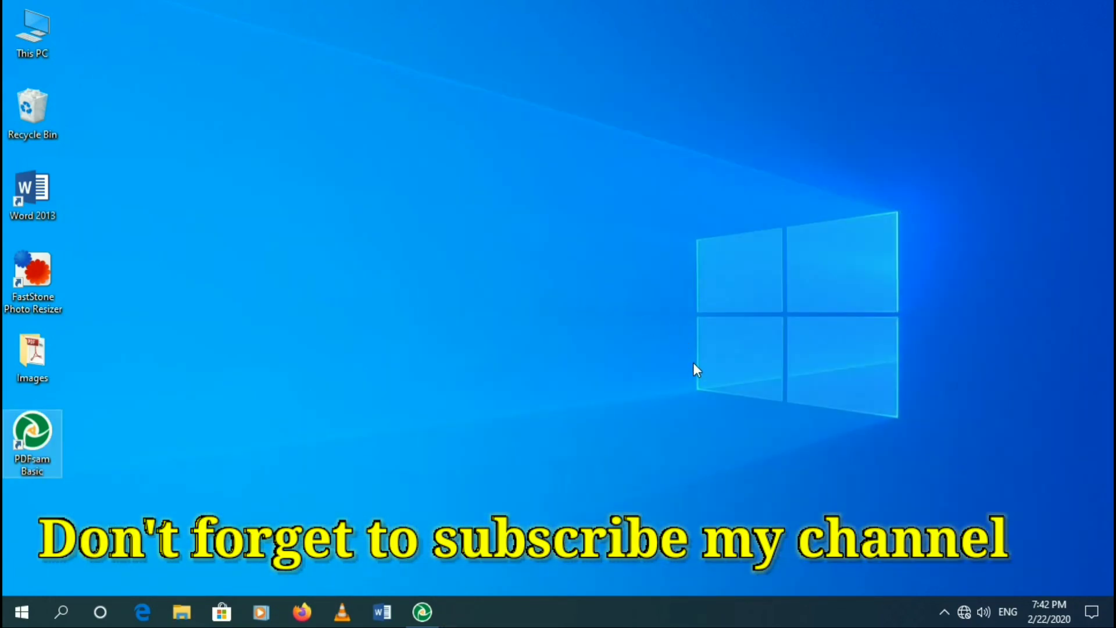